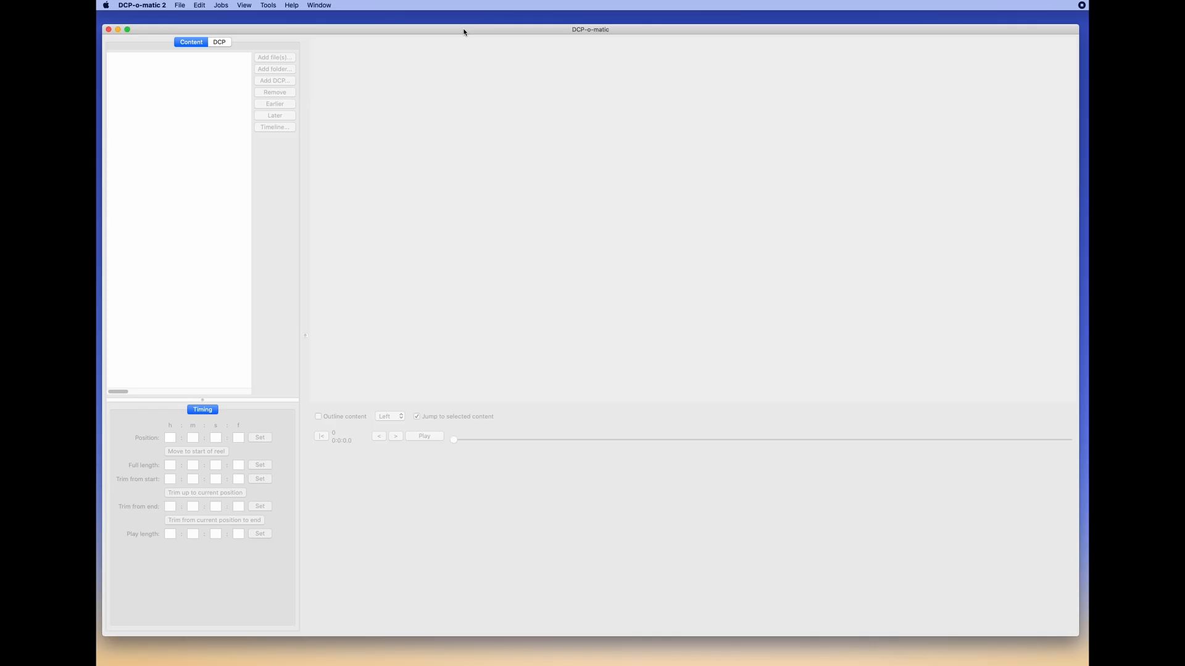
Create a new film named FLAT TELOP 1 and add the still image Slide1.jpeg as its content.
{"action": "left_click", "coordinate": [180, 7]}
{"action": "left_click", "coordinate": [188, 18]}
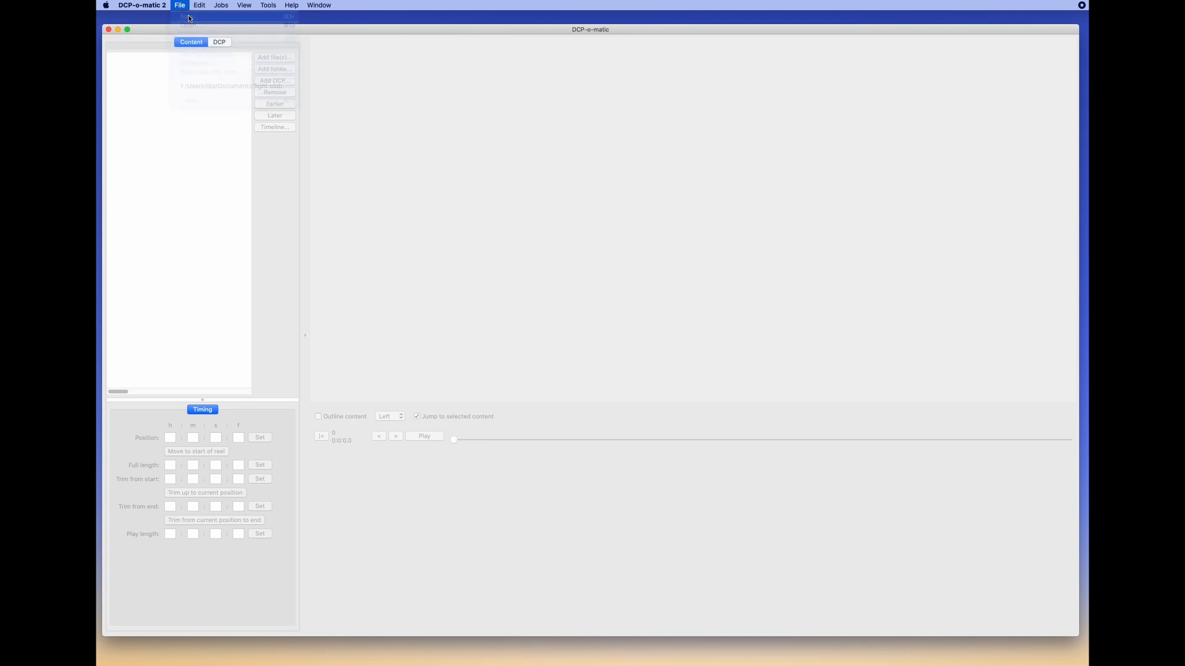
{"action": "type", "text": "FLAT TELOP"}
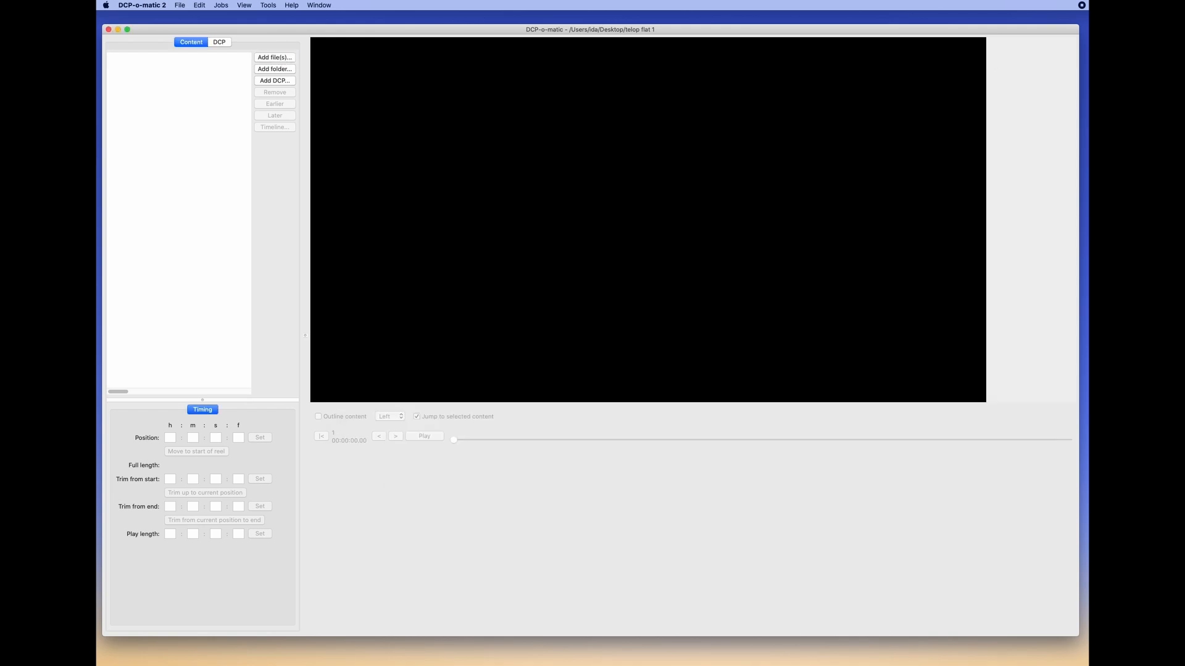
{"action": "left_click_drag", "start_coordinate": [180, 151], "coordinate": [180, 153]}
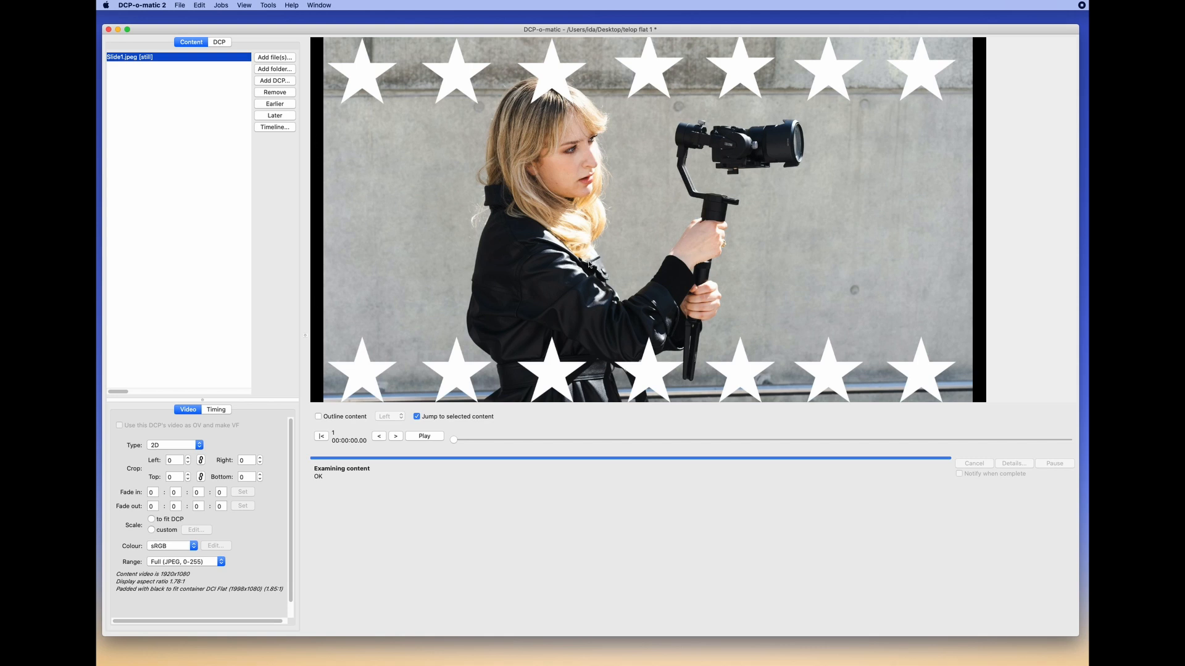
Try a custom scale for Slide1.jpeg with the ratio set to 1.85:1.
{"action": "left_click", "coordinate": [152, 519]}
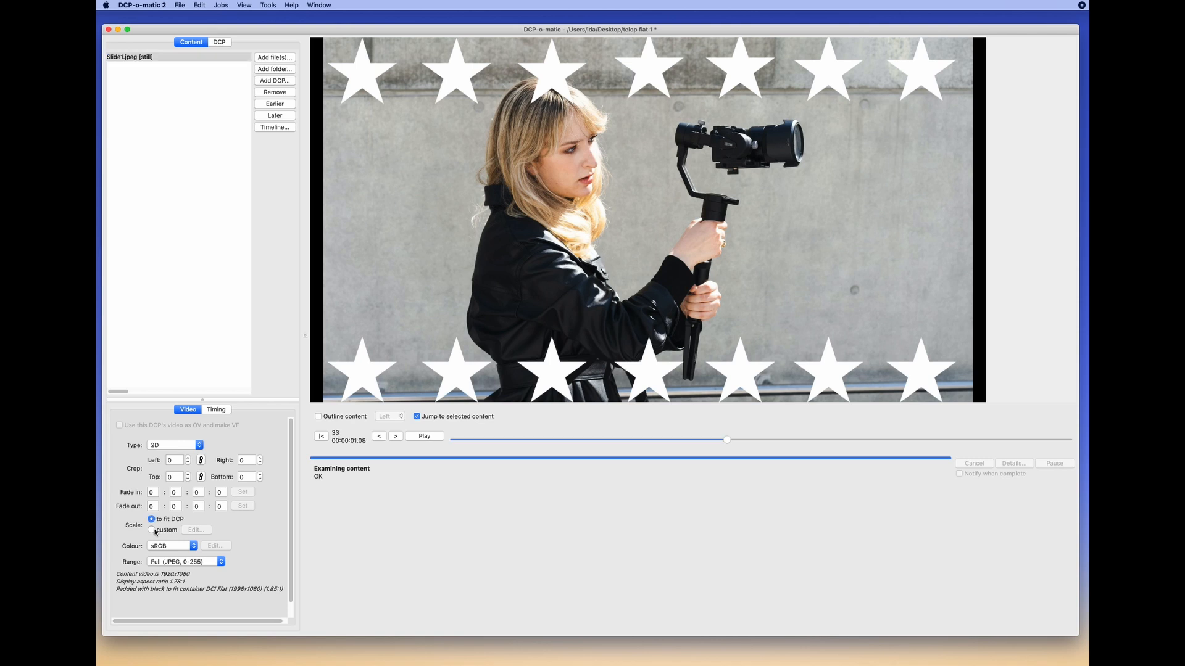
{"action": "left_click", "coordinate": [155, 531]}
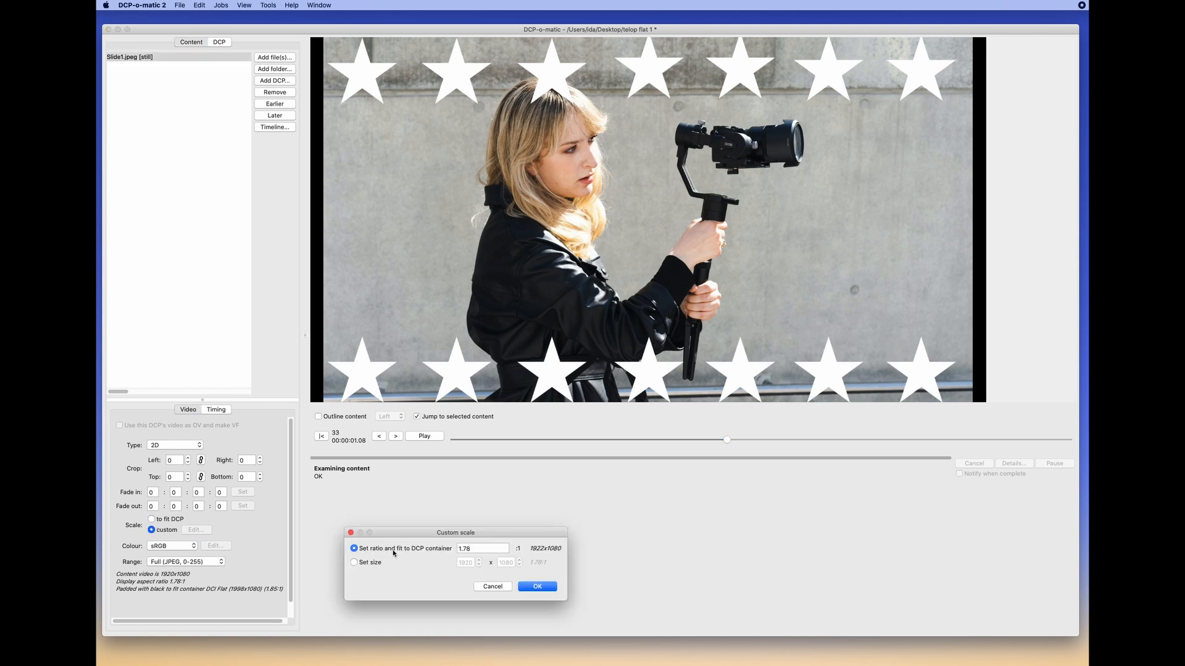
{"action": "double_click", "coordinate": [466, 549]}
{"action": "type", "text": "1.85"}
{"action": "left_click", "coordinate": [537, 586]}
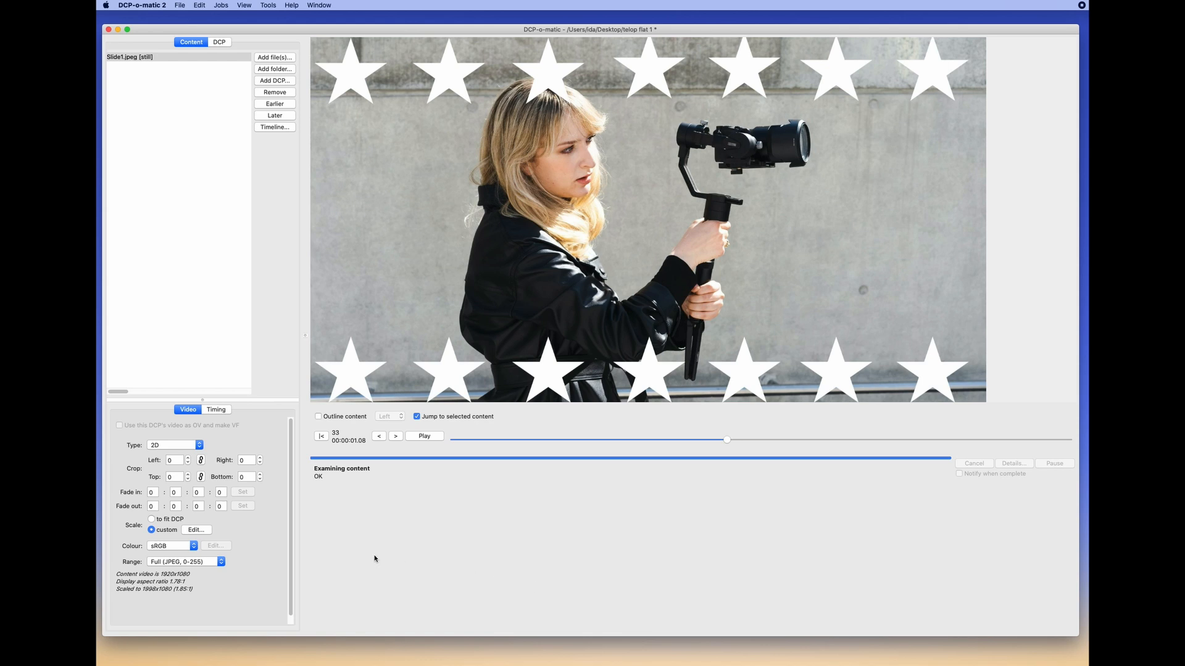
Scale Slide1.jpeg to fit the DCP and set its full length to 10 seconds.
{"action": "left_click", "coordinate": [154, 520]}
{"action": "left_click", "coordinate": [216, 410]}
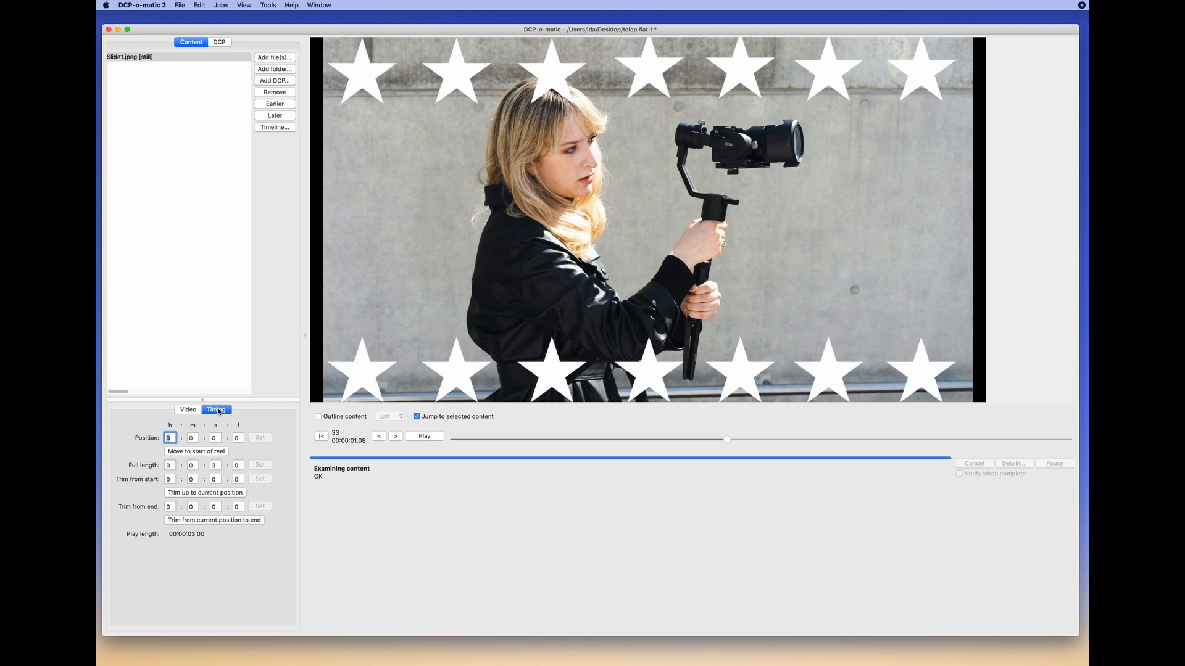
{"action": "double_click", "coordinate": [214, 465]}
{"action": "type", "text": "10"}
{"action": "left_click", "coordinate": [264, 466]}
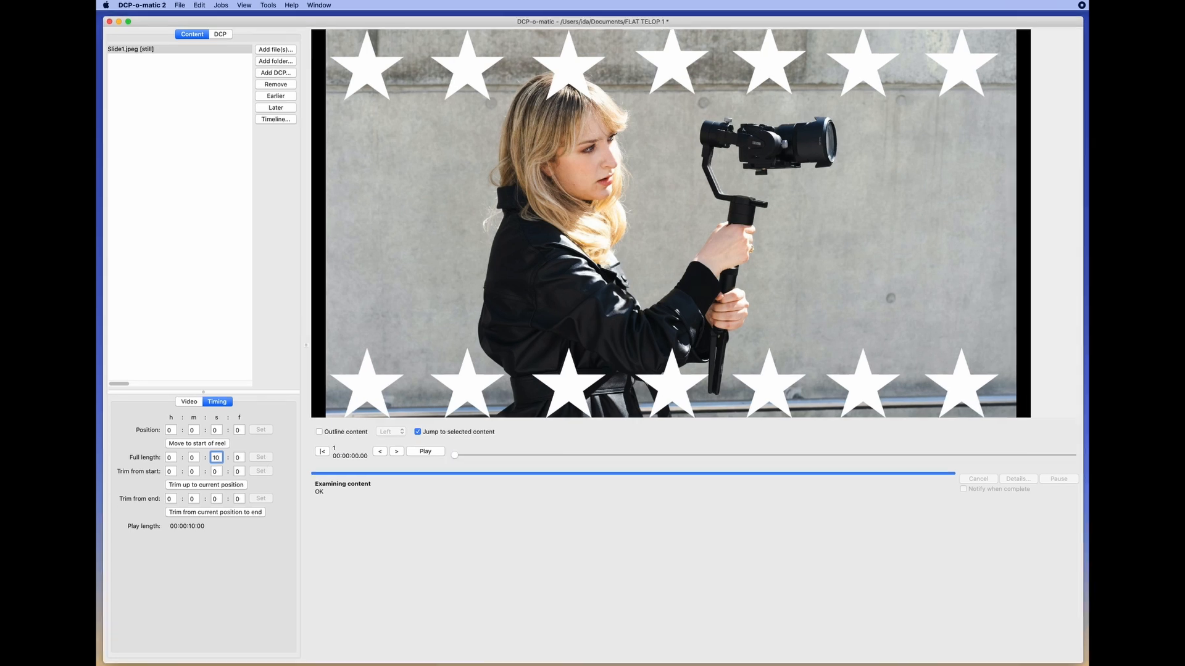
Add the still image Plavo.jpeg to the content and set its full length to 10 seconds.
{"action": "left_click_drag", "start_coordinate": [147, 120], "coordinate": [193, 129]}
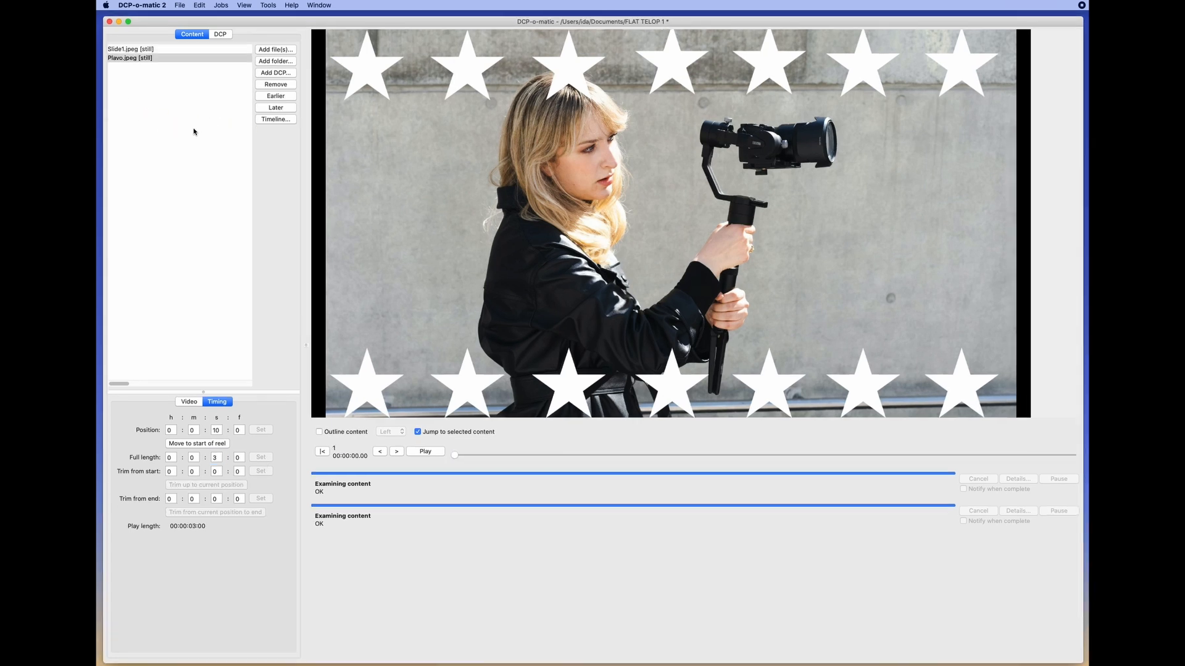
{"action": "double_click", "coordinate": [216, 457]}
{"action": "type", "text": "10"}
{"action": "left_click", "coordinate": [258, 459]}
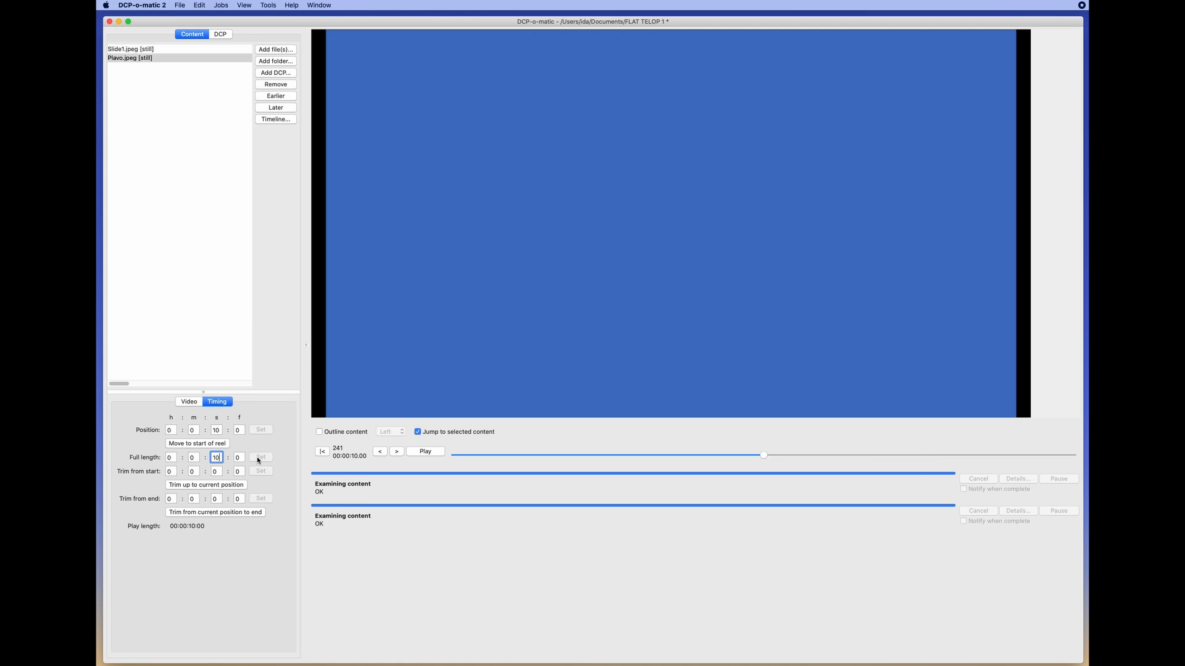
Examine how Slide1.jpeg and Plavo.jpeg are arranged on the timeline, previewing each still and closing the timeline when done.
{"action": "left_click", "coordinate": [272, 121]}
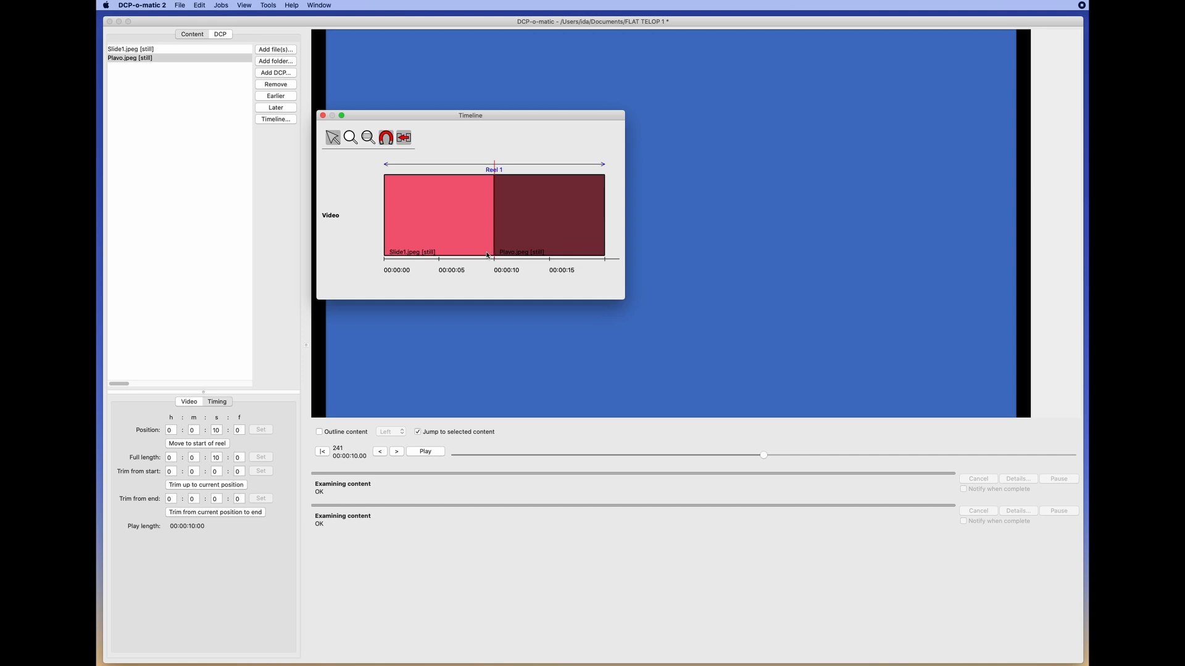
{"action": "left_click", "coordinate": [133, 49]}
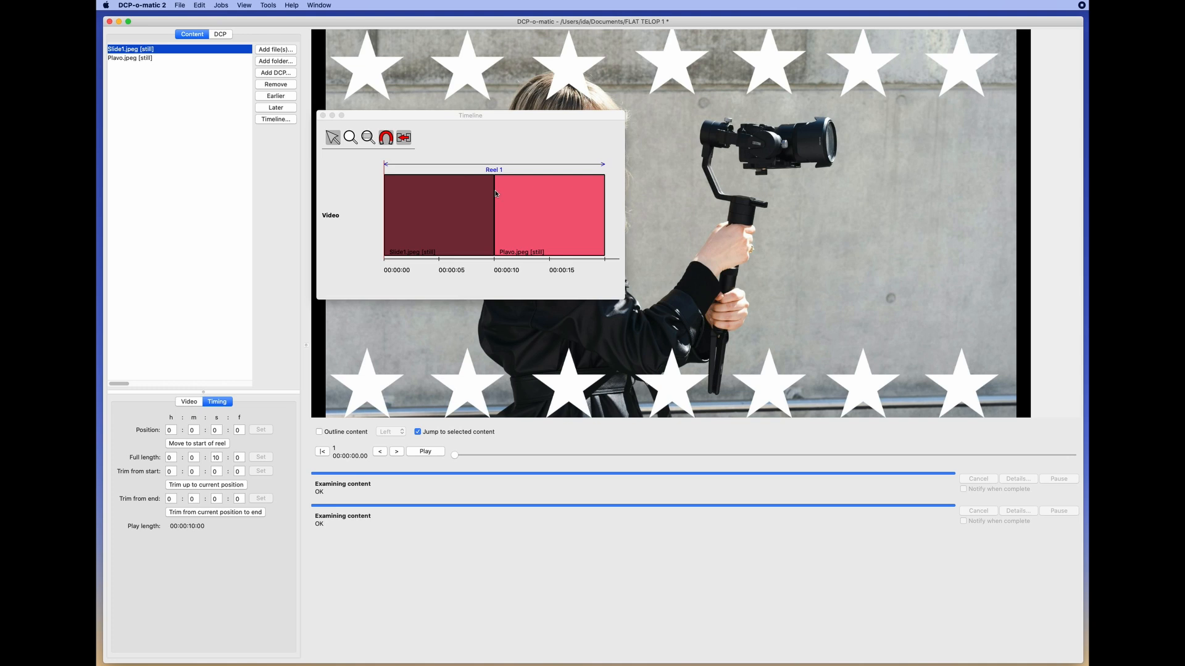
{"action": "left_click", "coordinate": [142, 58]}
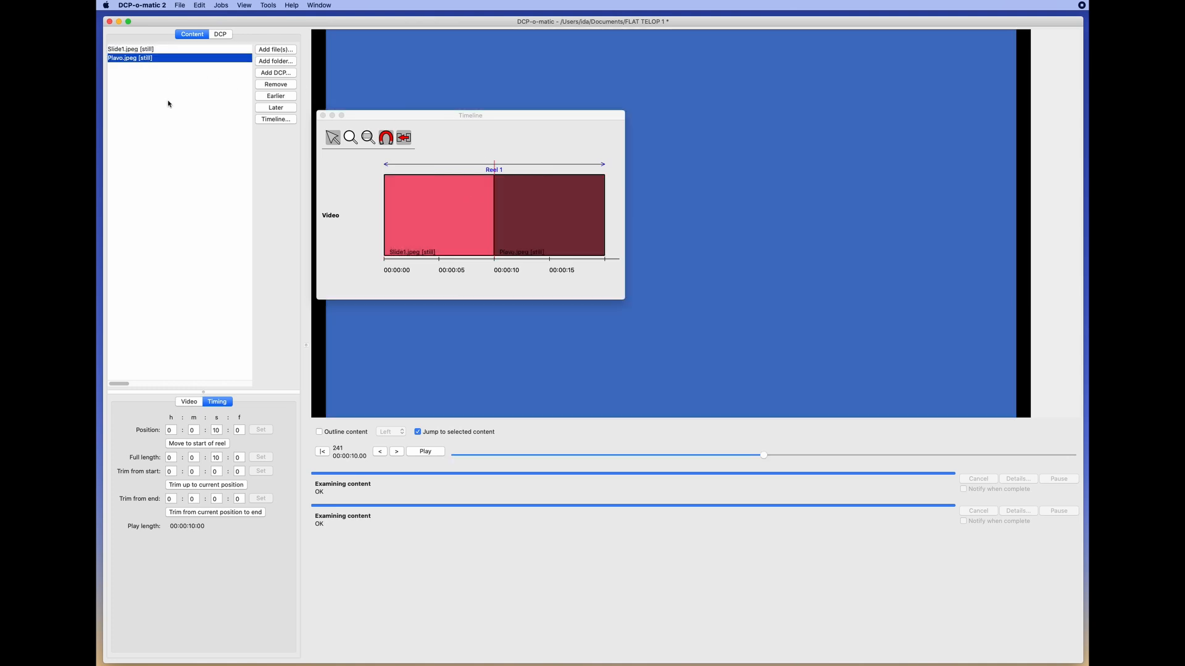
{"action": "left_click", "coordinate": [322, 116]}
{"action": "left_click", "coordinate": [153, 181]}
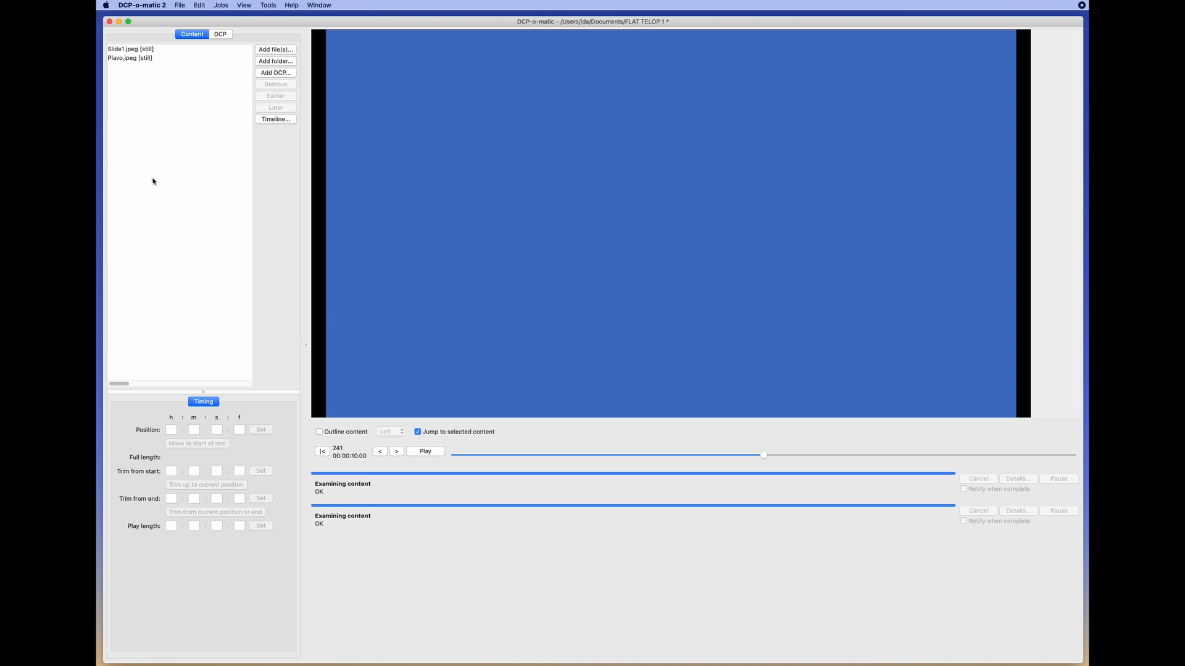
Keep Advertisement as the DCP's content type and check its video and audio settings.
{"action": "left_click", "coordinate": [221, 35]}
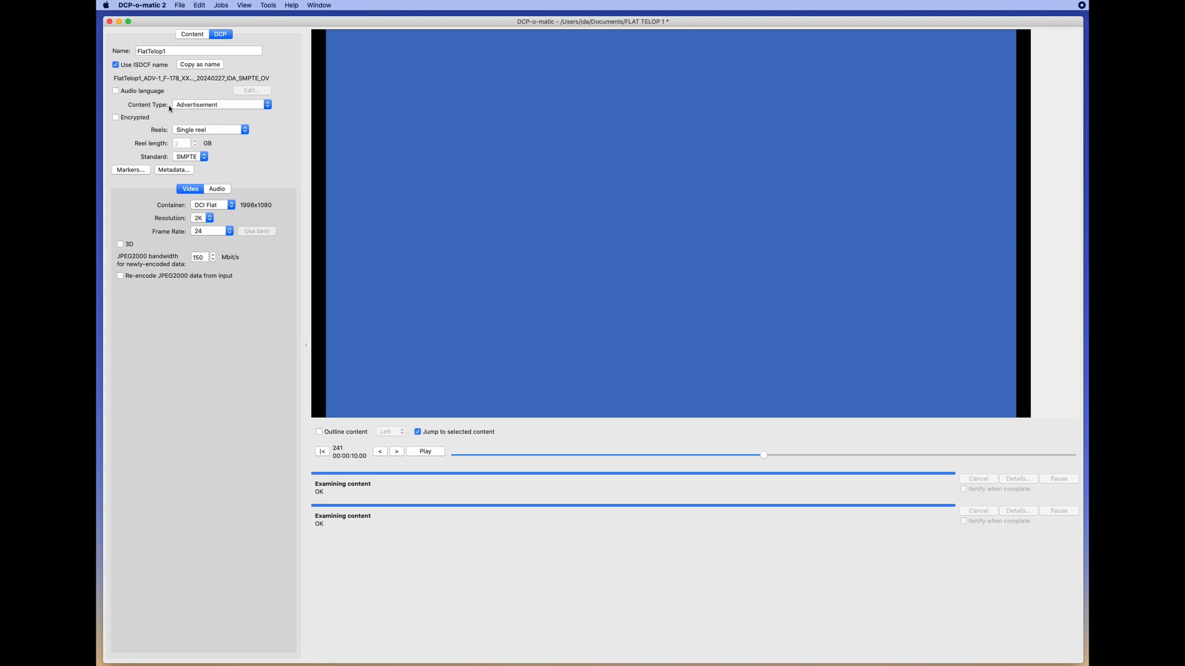
{"action": "left_click", "coordinate": [209, 105]}
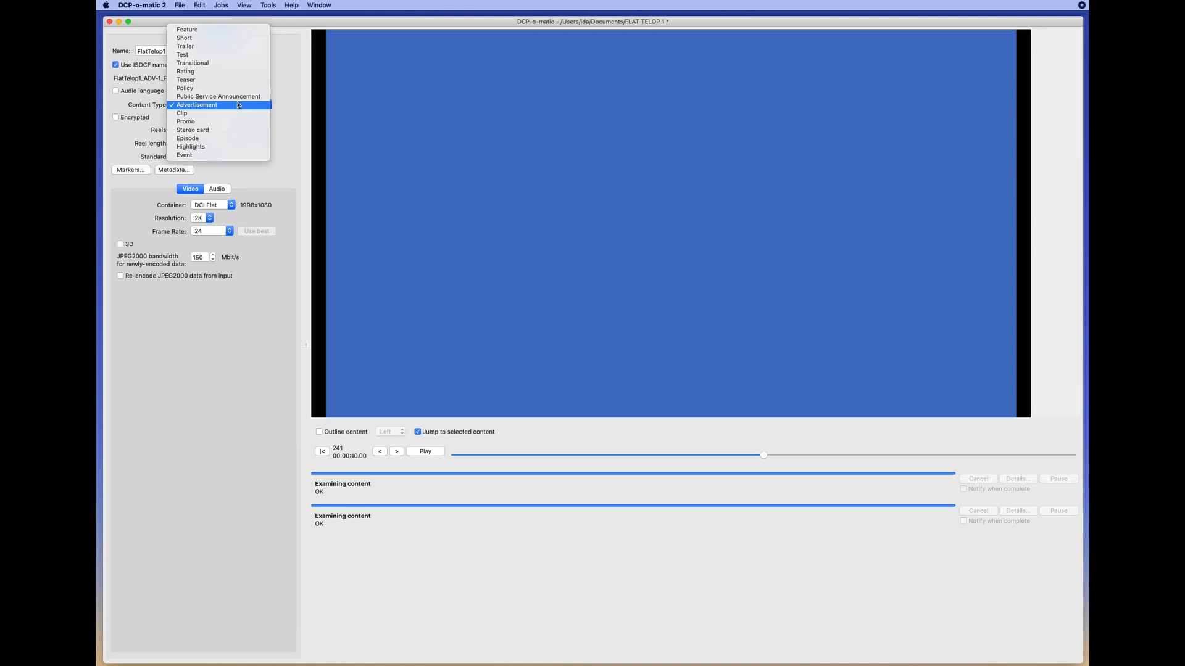
{"action": "left_click", "coordinate": [220, 105]}
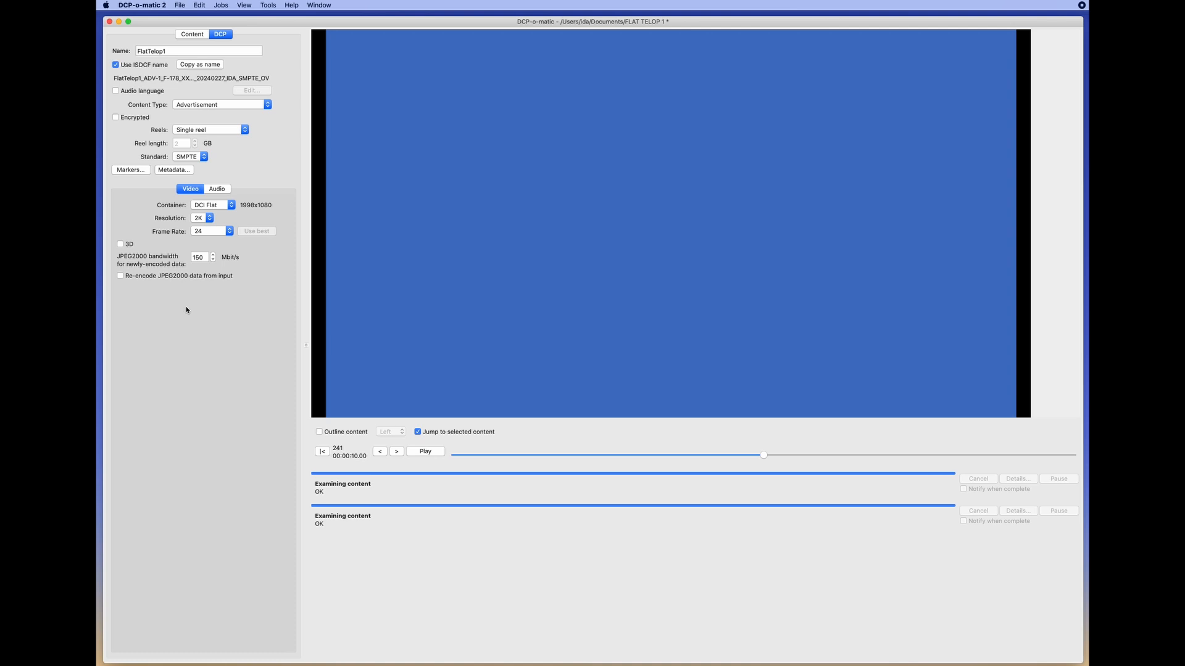
{"action": "left_click", "coordinate": [219, 189]}
{"action": "left_click", "coordinate": [198, 189]}
{"action": "left_click", "coordinate": [192, 34]}
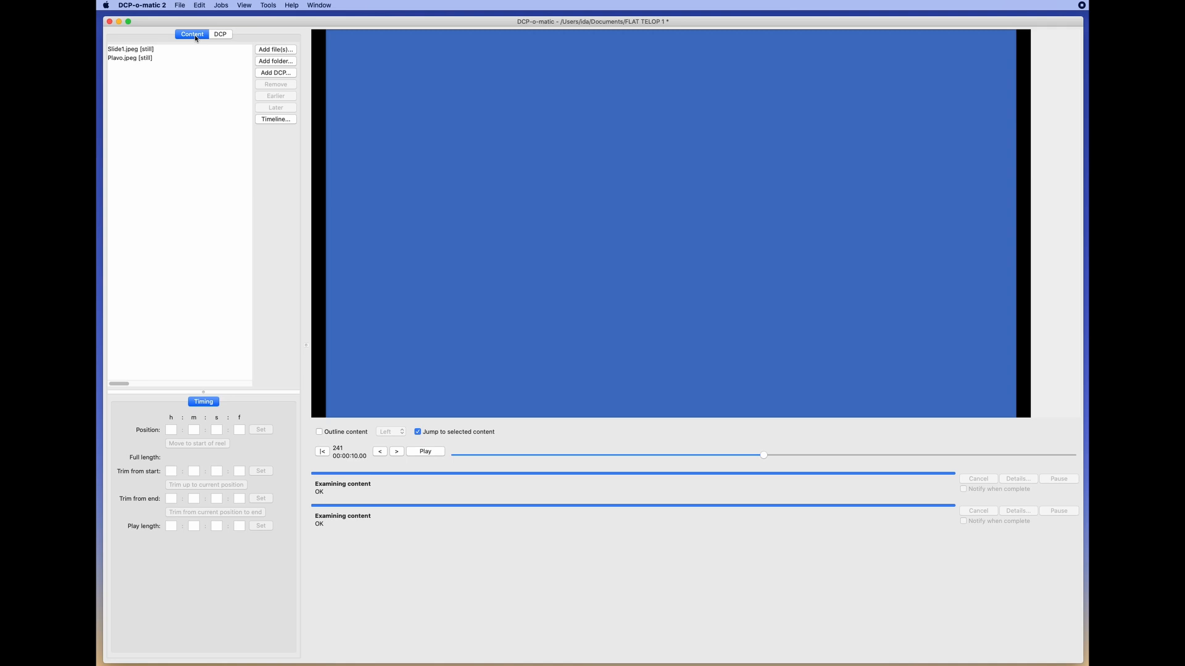
Make the DCP for the FLAT TELOP 1 film.
{"action": "left_click", "coordinate": [221, 5]}
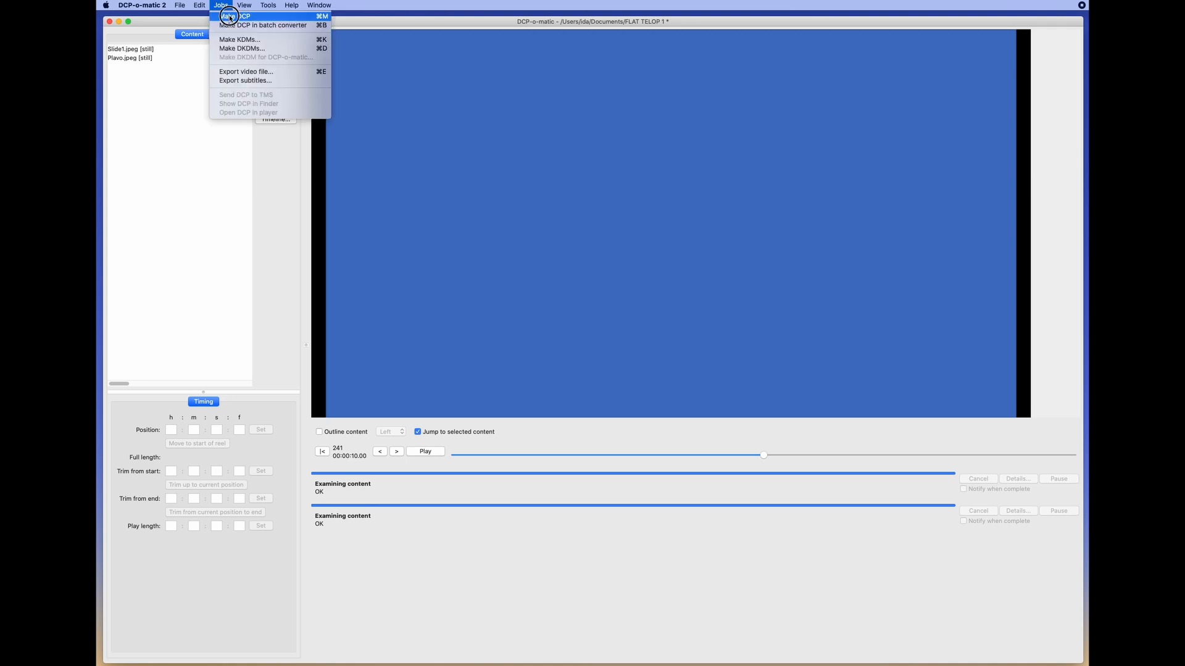
{"action": "left_click", "coordinate": [230, 17]}
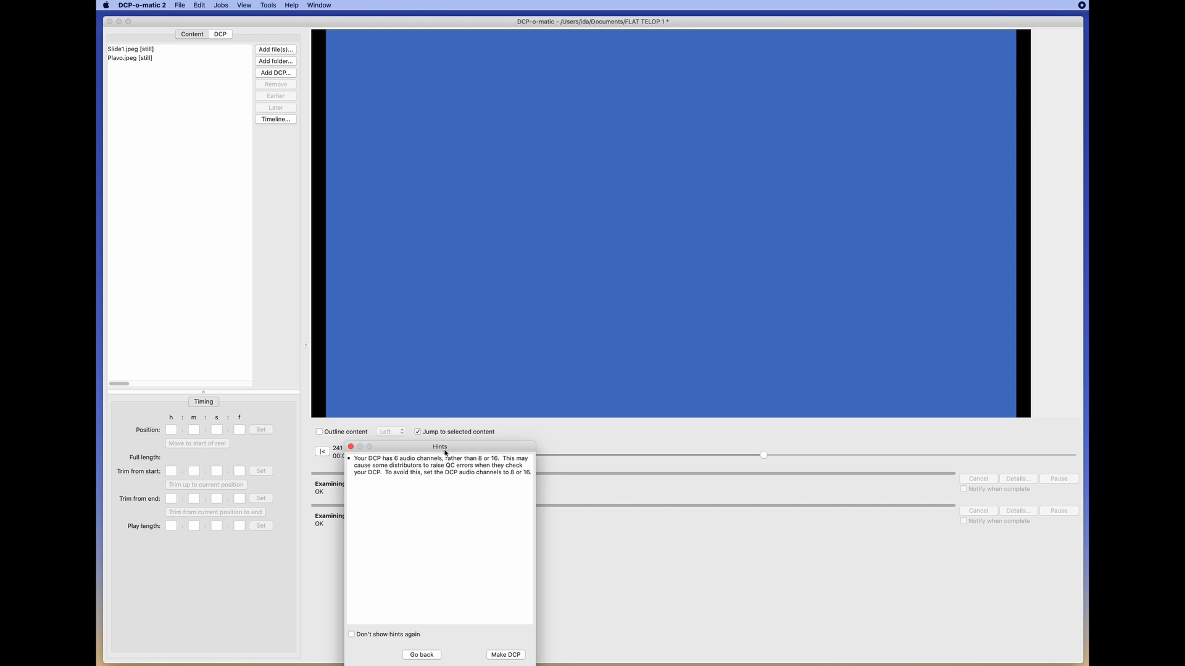
{"action": "left_click_drag", "start_coordinate": [445, 453], "coordinate": [332, 132]}
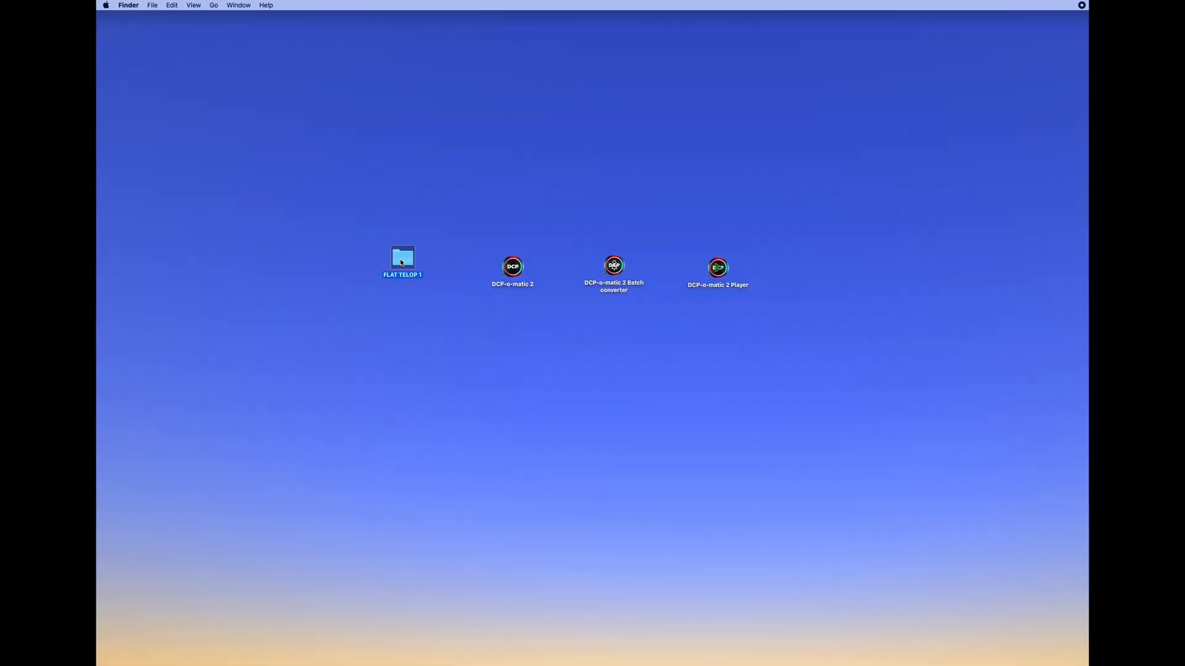
Switch to Finder, open the FLAT TELOP 1 folder with full file names showing, and examine the contents of its SMPTE_OV subfolder.
{"action": "double_click", "coordinate": [401, 258]}
{"action": "left_click_drag", "start_coordinate": [591, 131], "coordinate": [327, 134]}
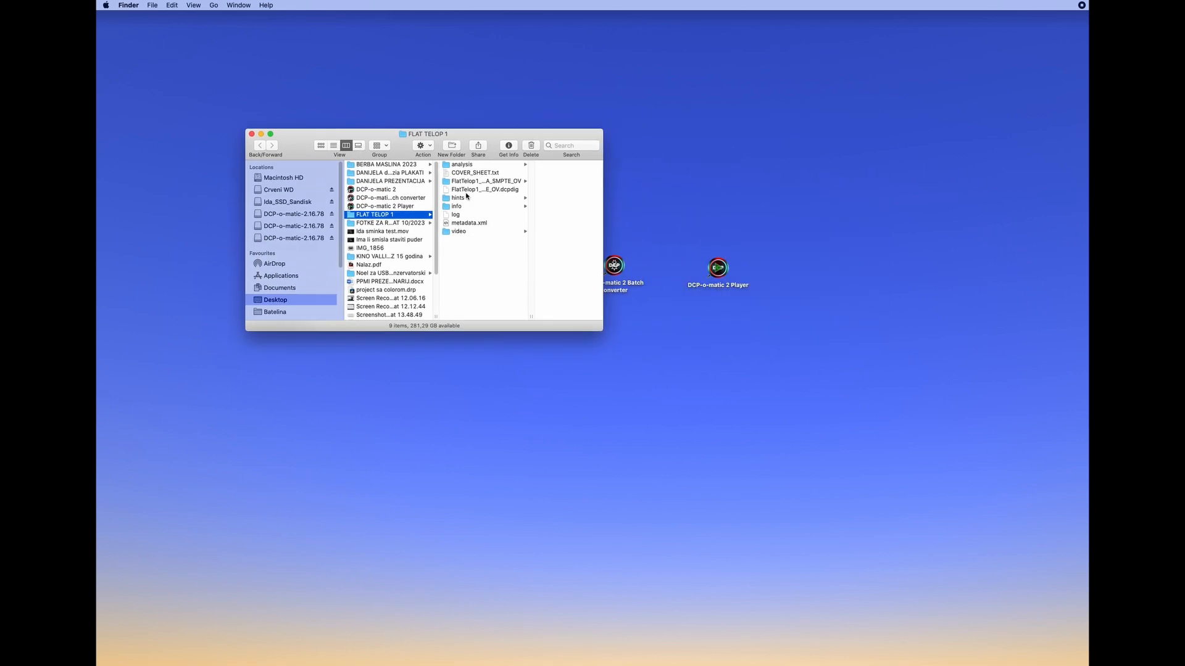
{"action": "left_click_drag", "start_coordinate": [602, 330], "coordinate": [807, 457]}
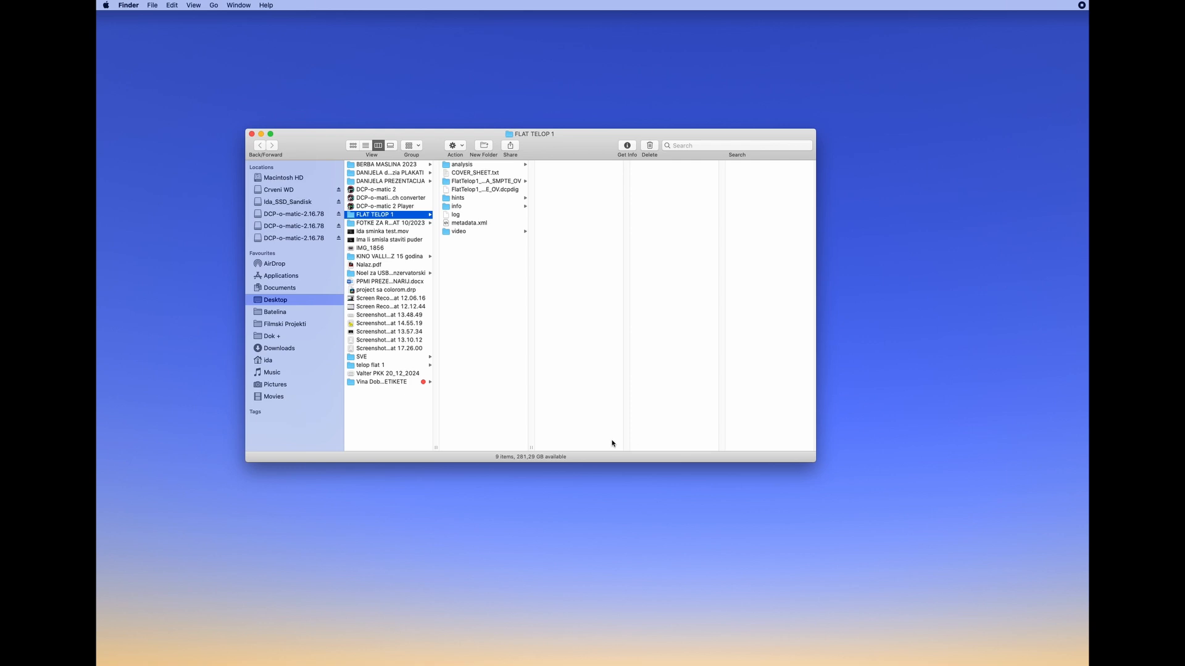
{"action": "left_click_drag", "start_coordinate": [531, 449], "coordinate": [707, 456]}
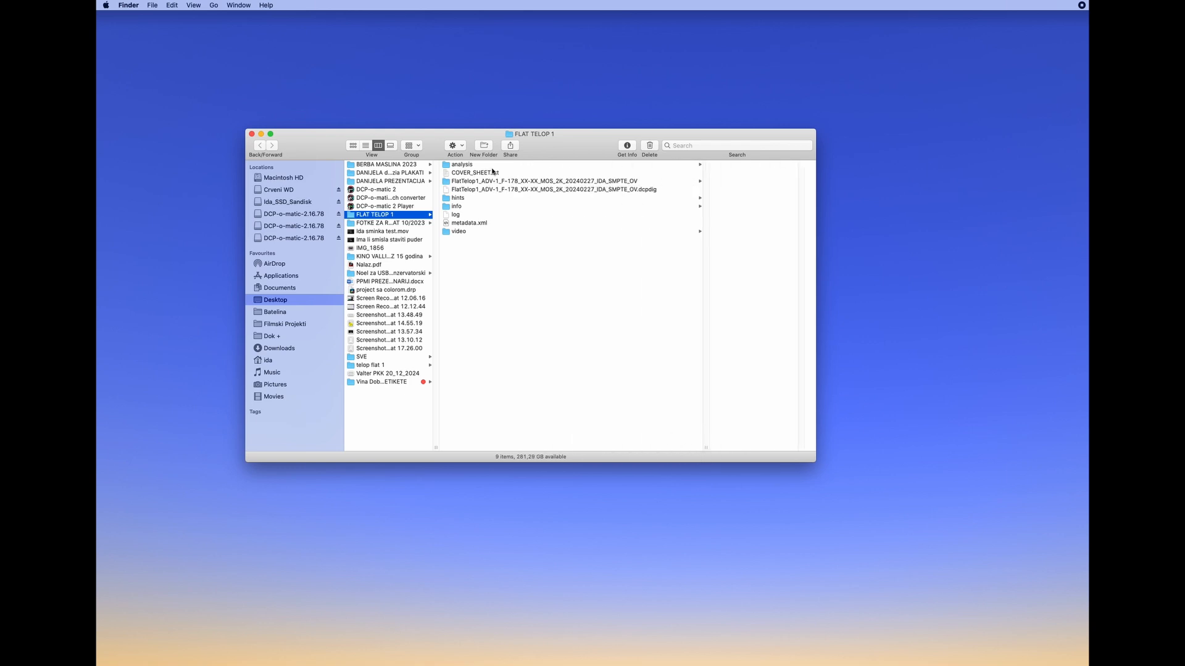
{"action": "left_click", "coordinate": [449, 182]}
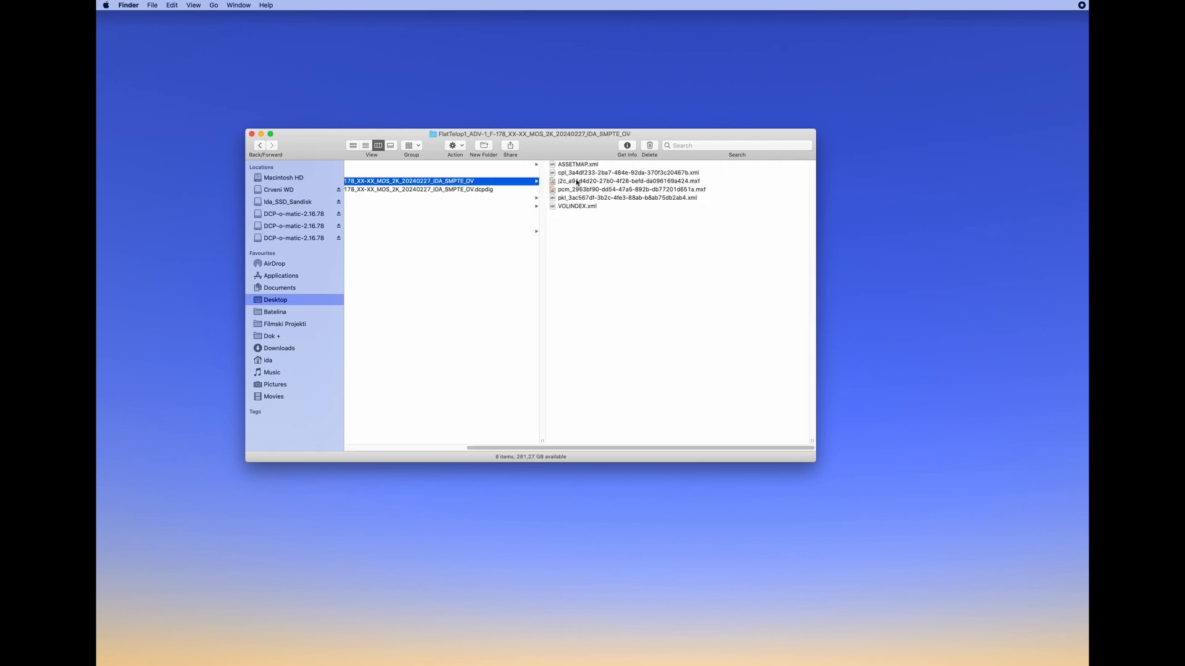
{"action": "scroll", "coordinate": [497, 259], "scroll_direction": "left", "scroll_amount": 4}
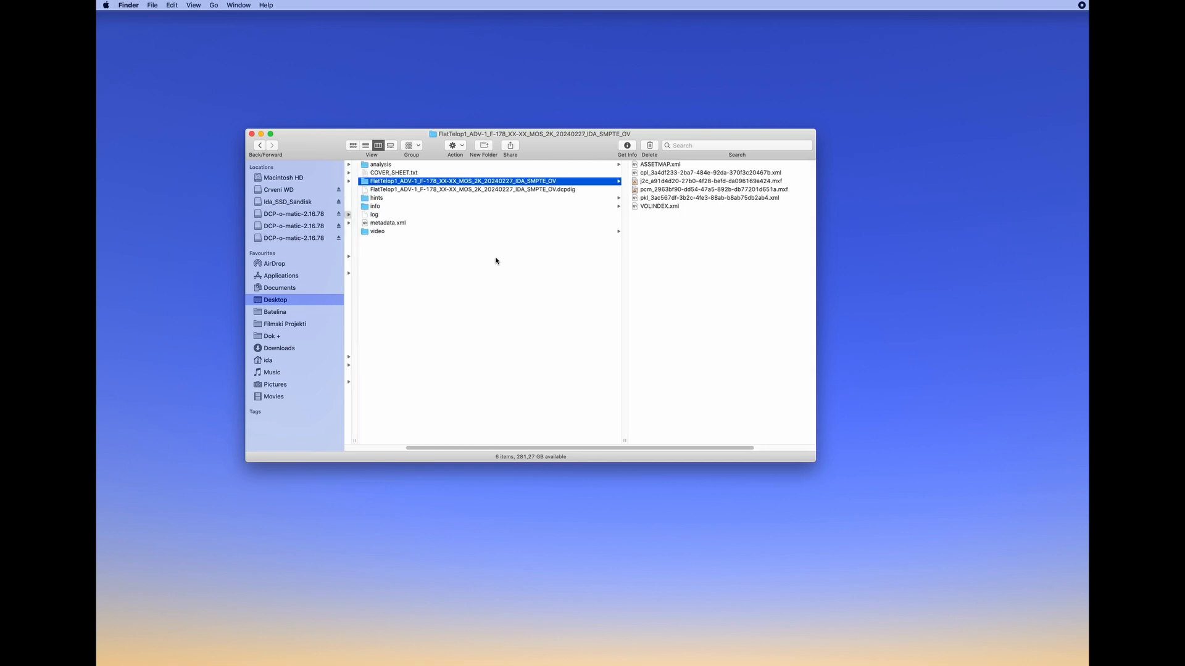
Move the FlatTelop1 SMPTE_OV folder out of the project folder onto the desktop and close the Finder window.
{"action": "left_click_drag", "start_coordinate": [369, 184], "coordinate": [363, 93]}
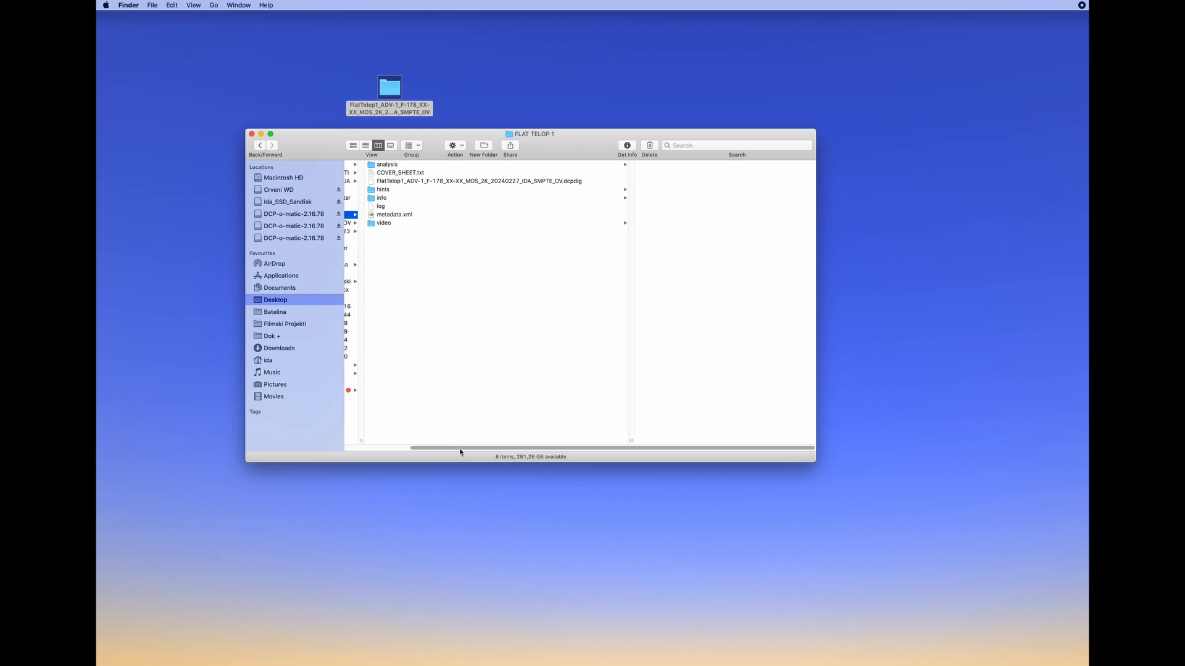
{"action": "left_click_drag", "start_coordinate": [460, 449], "coordinate": [388, 449]}
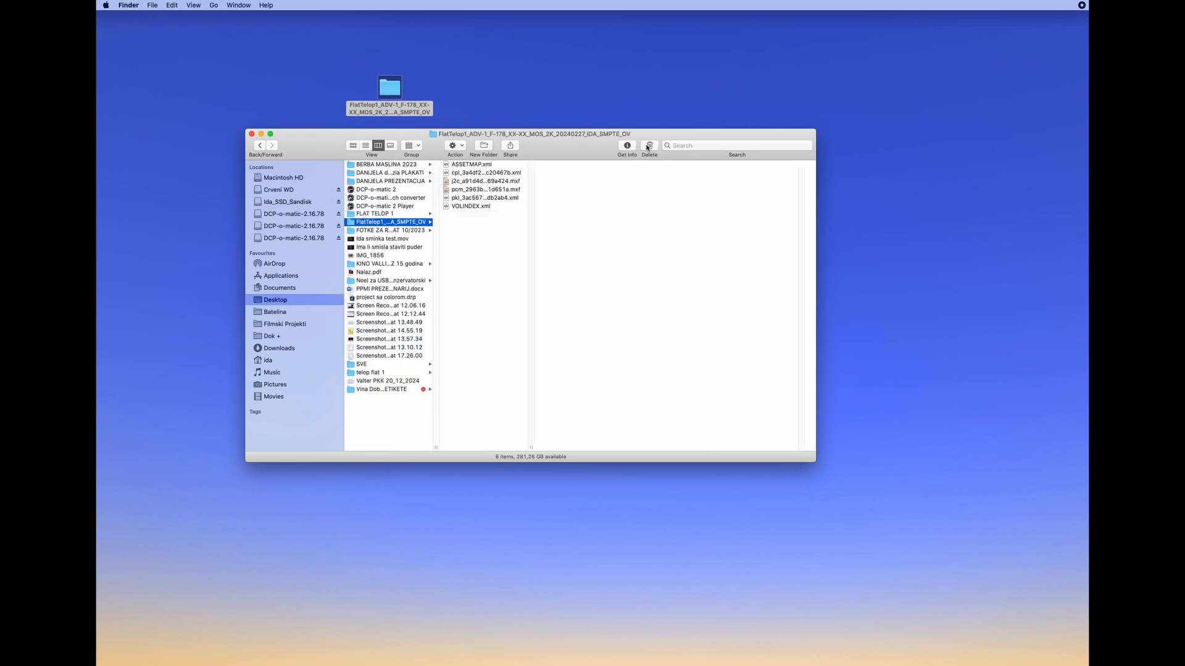
{"action": "left_click", "coordinate": [251, 134]}
{"action": "left_click_drag", "start_coordinate": [419, 107], "coordinate": [425, 268]}
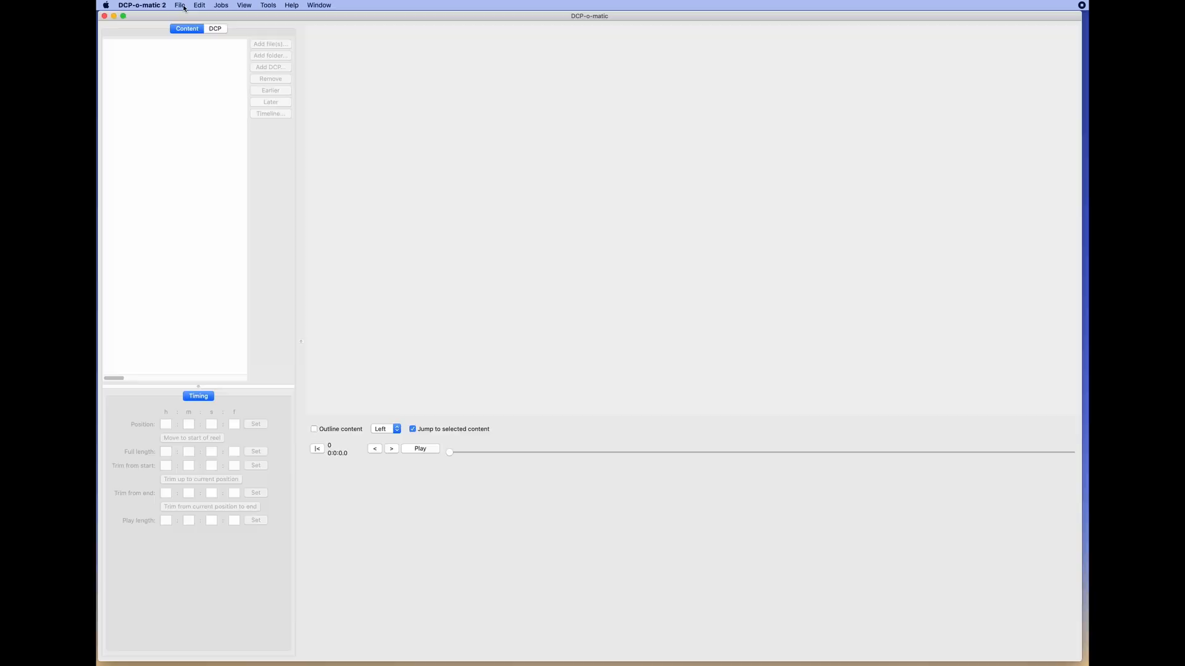
Switch to DCP-o-matic, create a new film named more, and add the movie more.mov as its content.
{"action": "left_click", "coordinate": [179, 5]}
{"action": "left_click", "coordinate": [188, 17]}
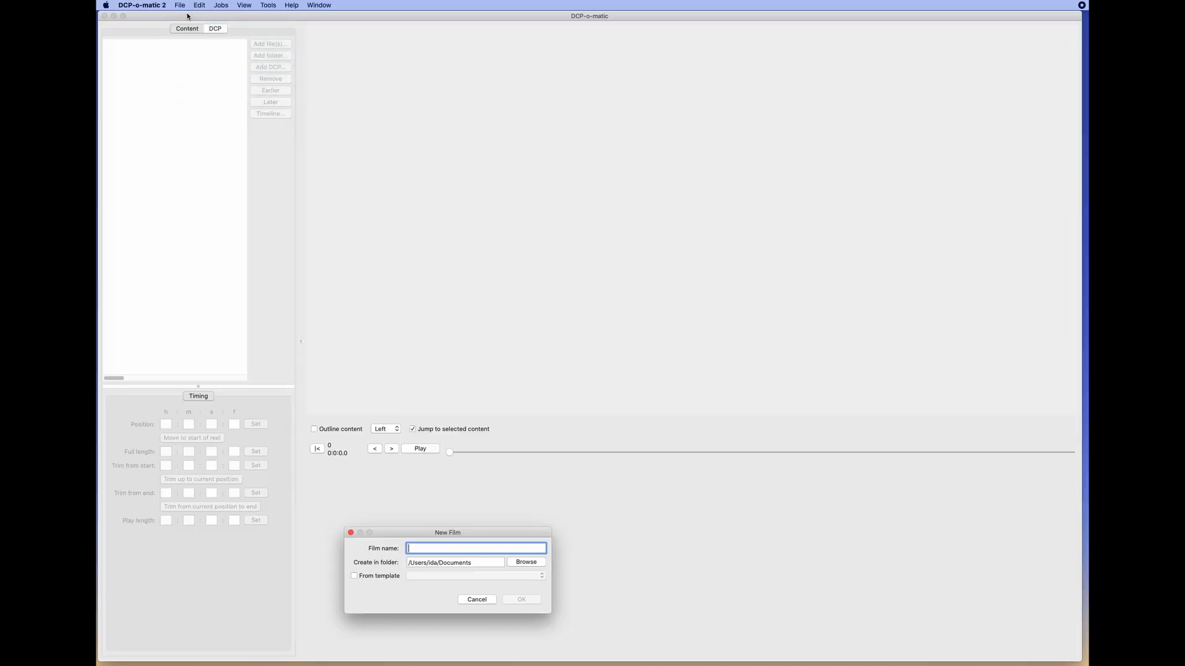
{"action": "type", "text": "more"}
{"action": "left_click", "coordinate": [522, 600]}
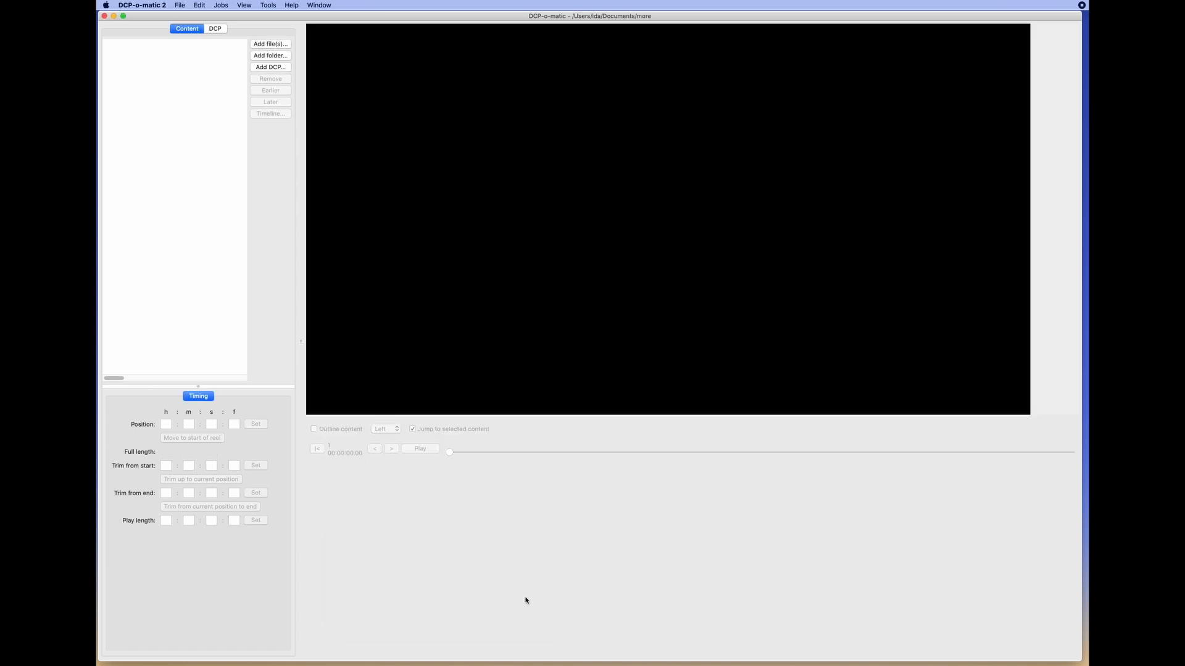
{"action": "left_click_drag", "start_coordinate": [490, 529], "coordinate": [197, 199]}
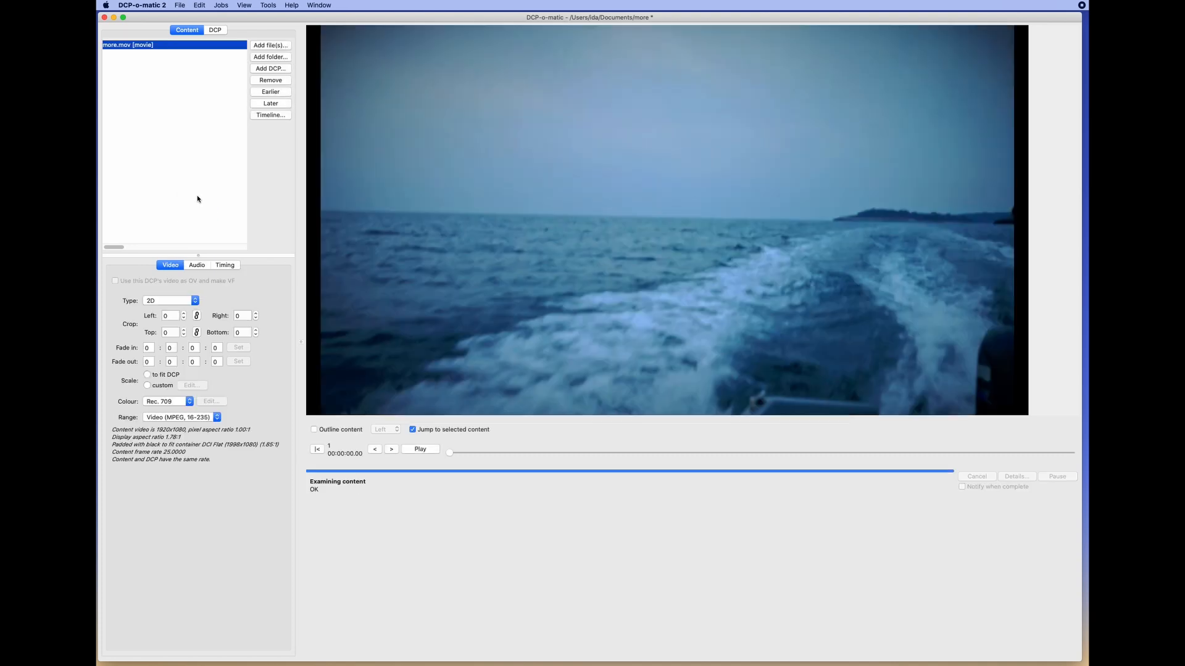
Play a preview of more.mov and check the film's DCP settings, including the frame rate.
{"action": "left_click", "coordinate": [419, 451]}
{"action": "left_click", "coordinate": [214, 30]}
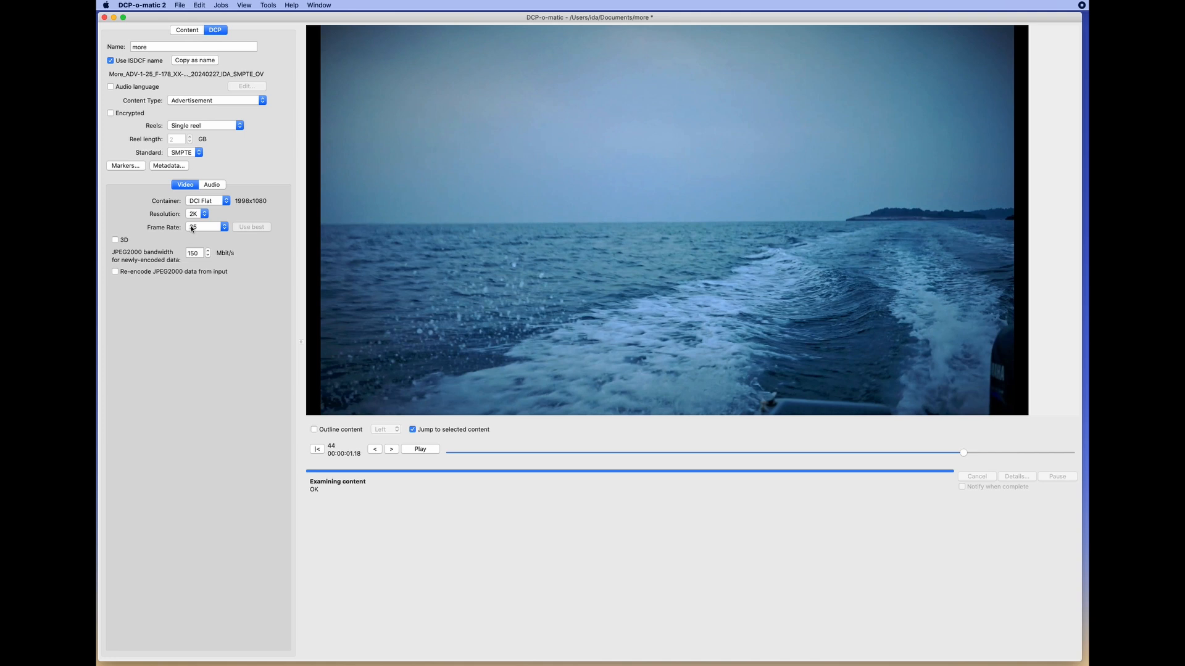
{"action": "left_click", "coordinate": [192, 30]}
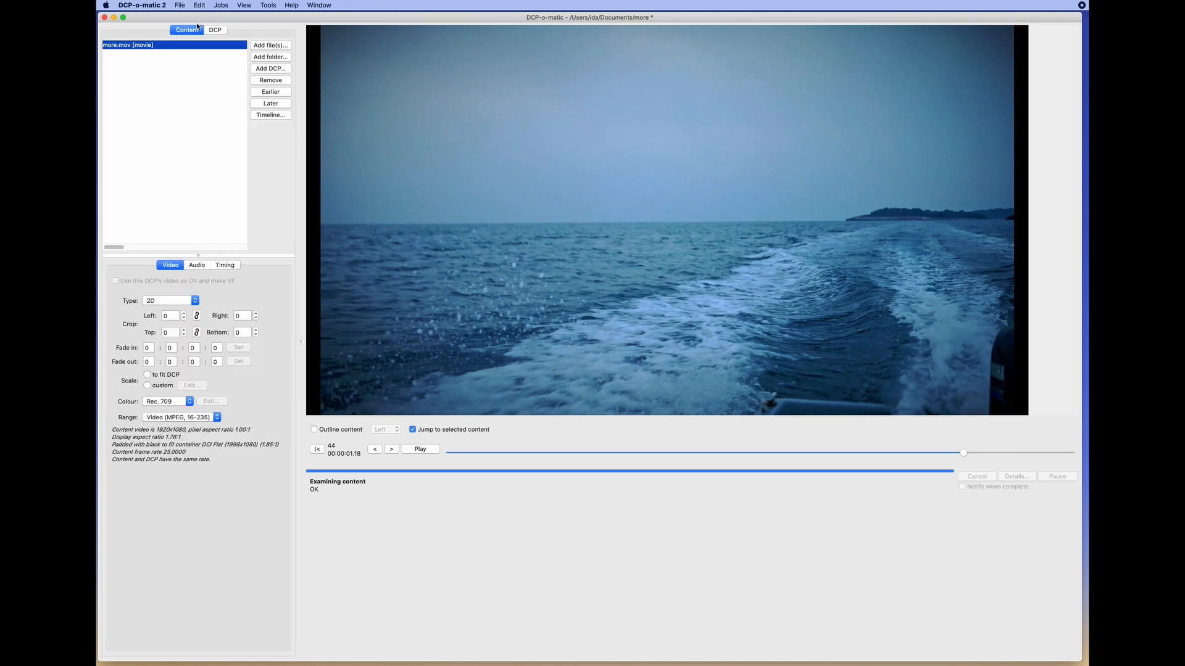
Start making the DCP for the more film, review the hints, and go back without making it.
{"action": "left_click", "coordinate": [221, 5]}
{"action": "left_click", "coordinate": [229, 15]}
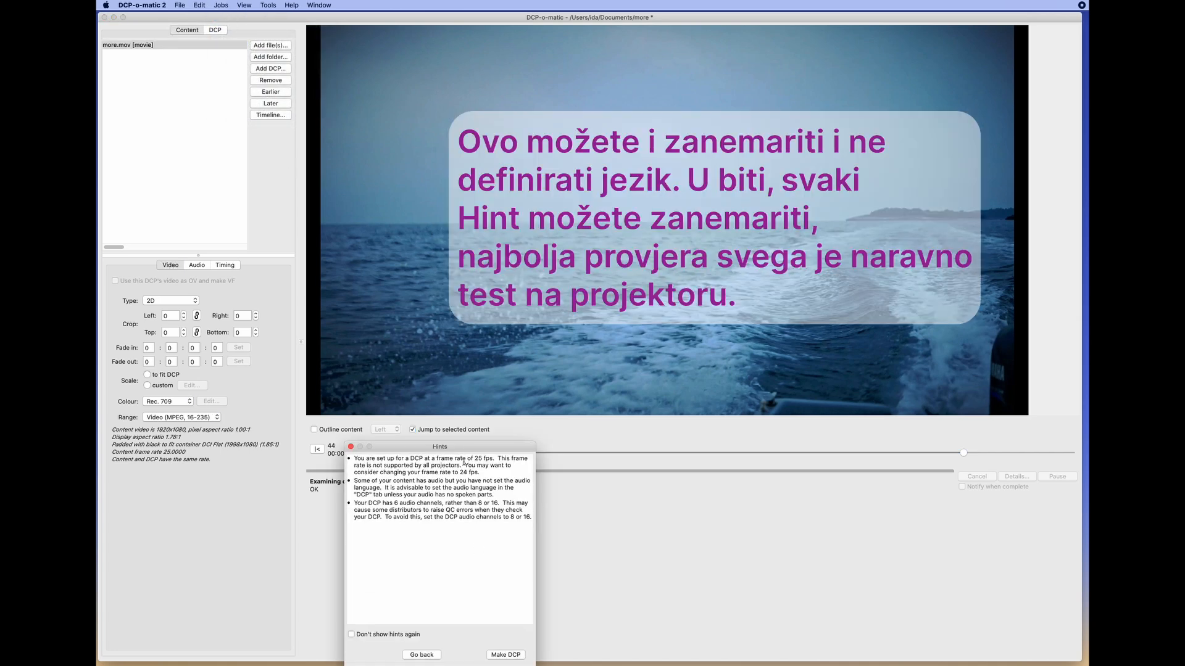
{"action": "left_click_drag", "start_coordinate": [463, 446], "coordinate": [288, 95]}
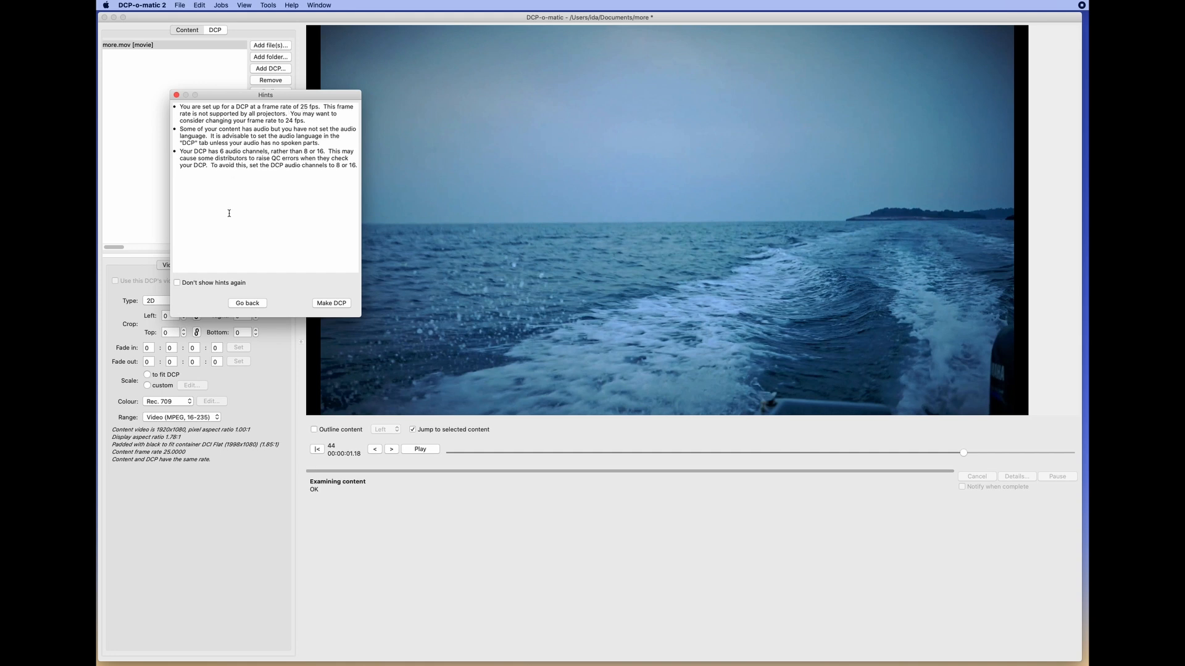
{"action": "left_click", "coordinate": [251, 305]}
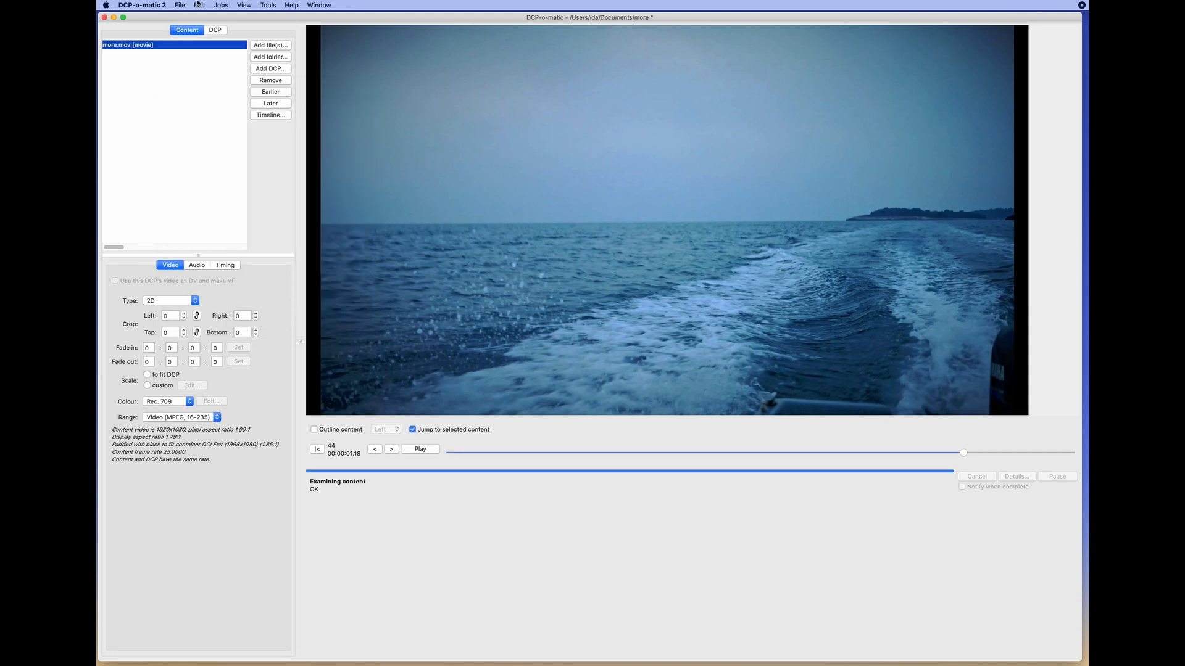
Enable the audio language in the film's DCP settings and set it to Croatian (hr).
{"action": "left_click", "coordinate": [216, 30]}
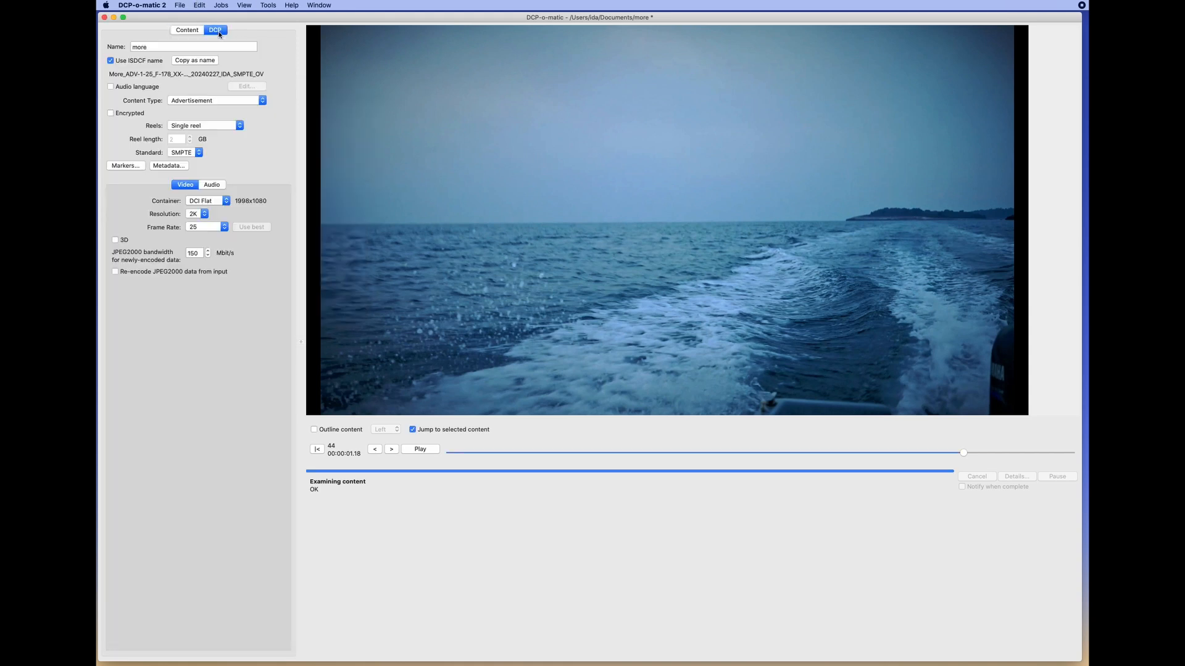
{"action": "left_click", "coordinate": [110, 87]}
{"action": "left_click", "coordinate": [234, 87]}
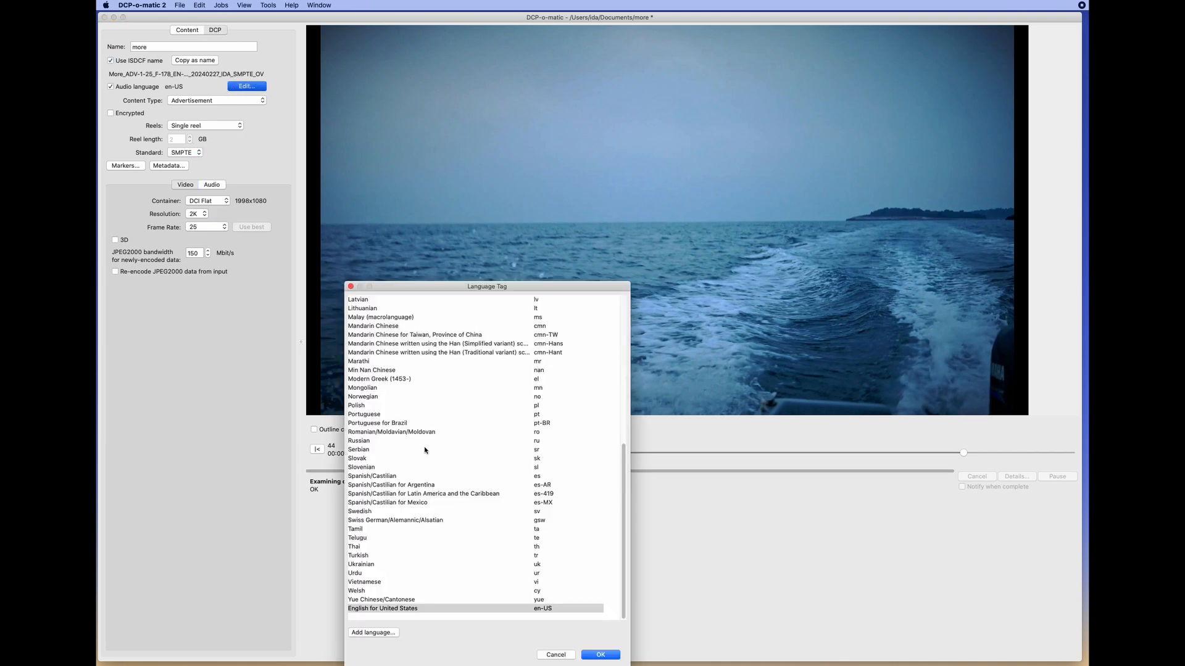
{"action": "scroll", "coordinate": [420, 419], "scroll_direction": "up", "scroll_amount": 10}
{"action": "left_click", "coordinate": [361, 363]}
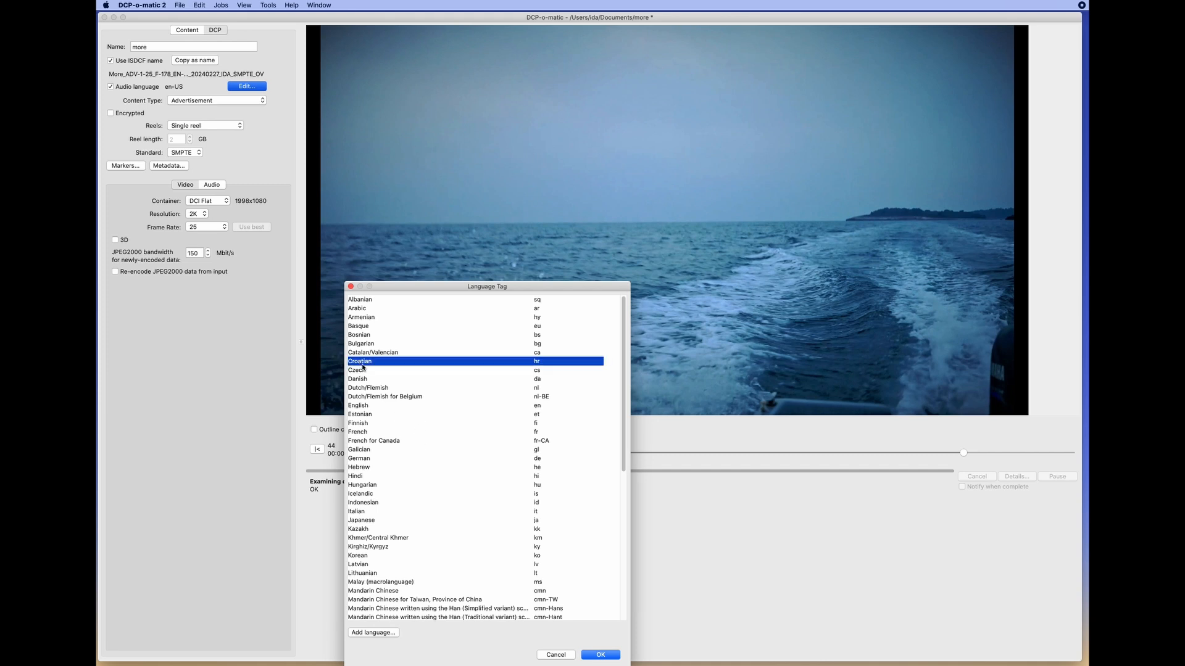
{"action": "left_click", "coordinate": [600, 654]}
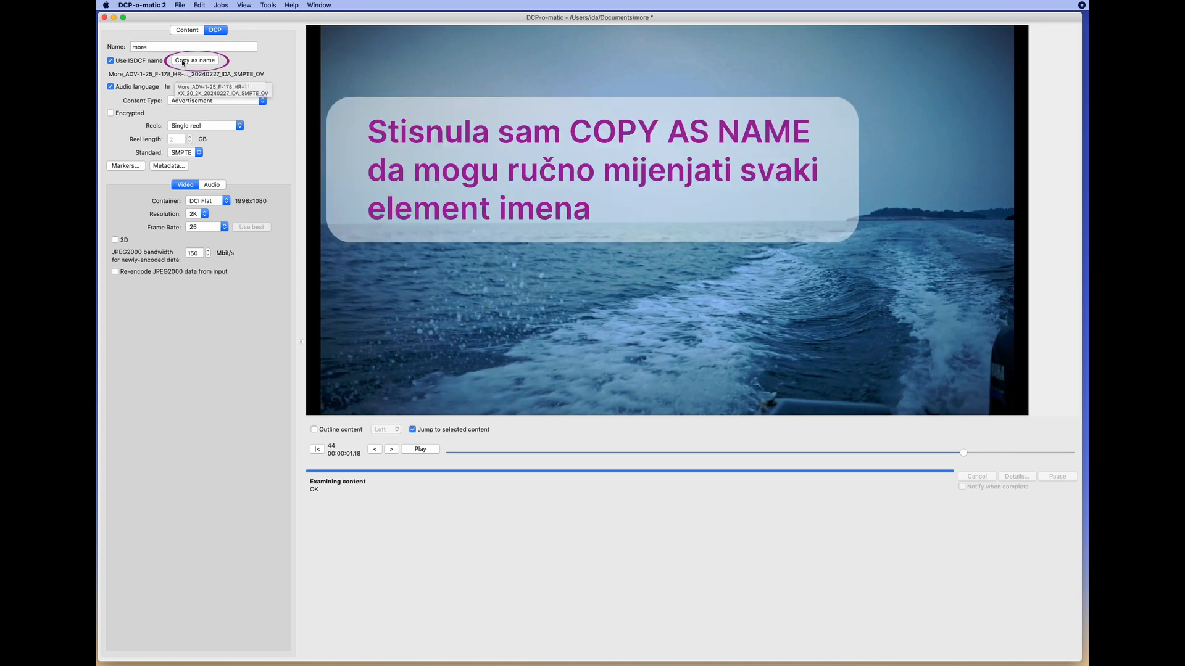
Copy the ISDCF name into the film's name and replace XX after HR- with EN.
{"action": "left_click", "coordinate": [183, 63]}
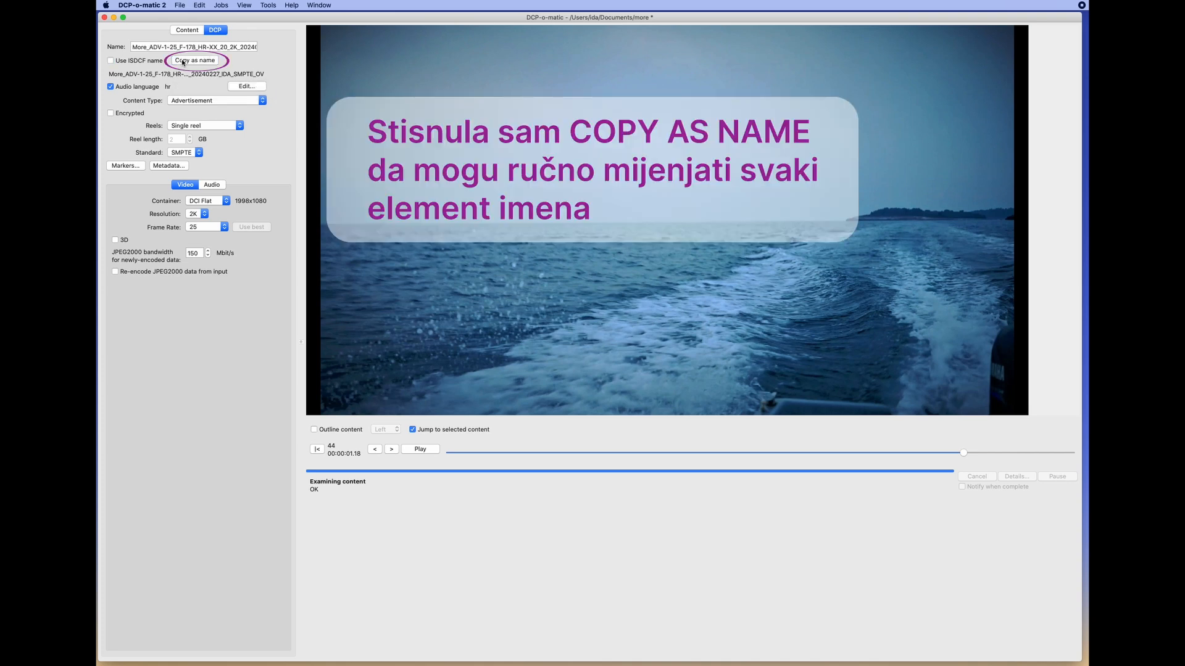
{"action": "left_click", "coordinate": [215, 47]}
{"action": "key", "text": "BackSpace"}
{"action": "key", "text": "BackSpace"}
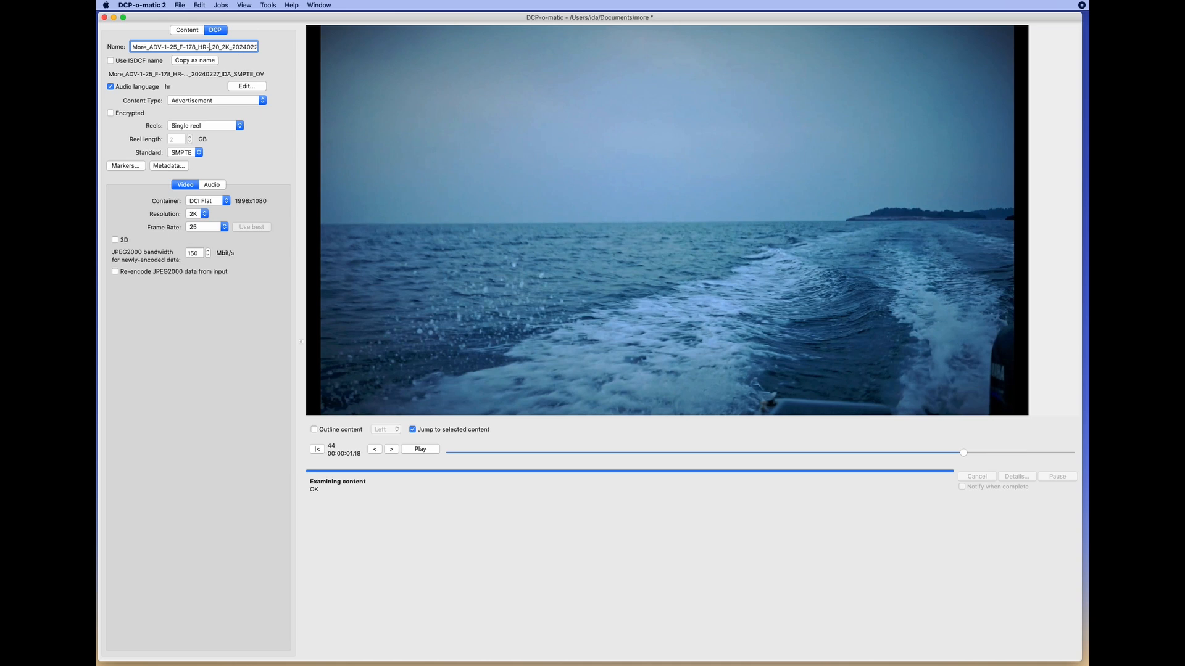
{"action": "type", "text": "EN"}
Check the remaining hints for making the DCP, and return to the film settings without making it.
{"action": "left_click", "coordinate": [185, 31]}
{"action": "left_click", "coordinate": [221, 5]}
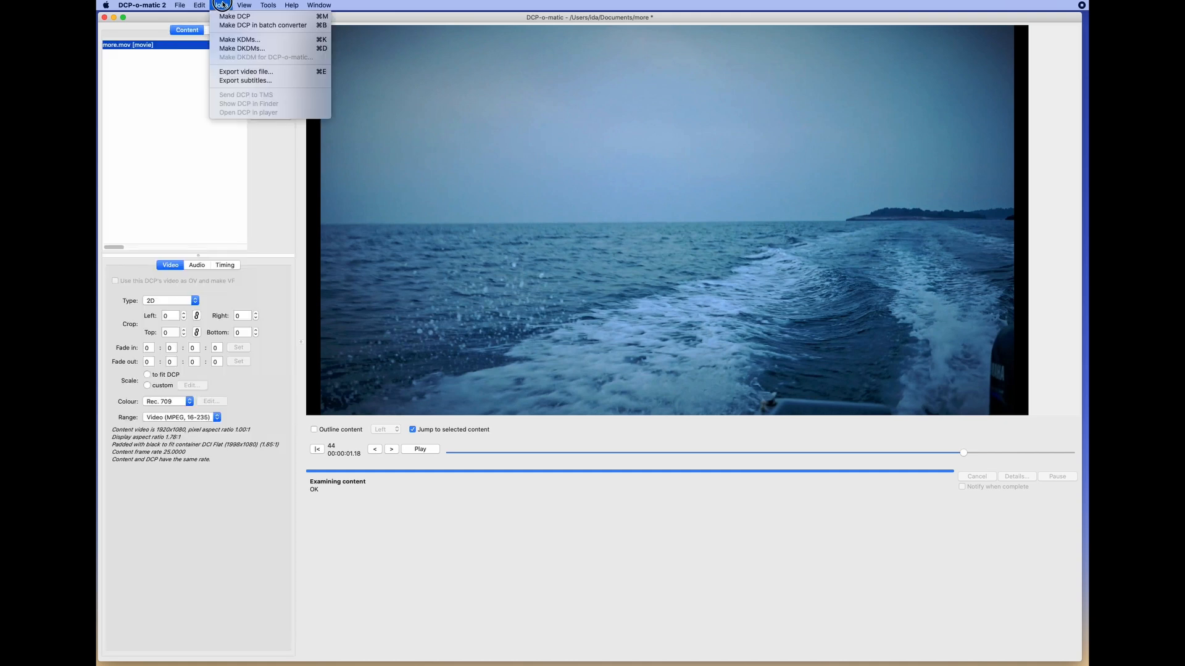
{"action": "left_click", "coordinate": [235, 17]}
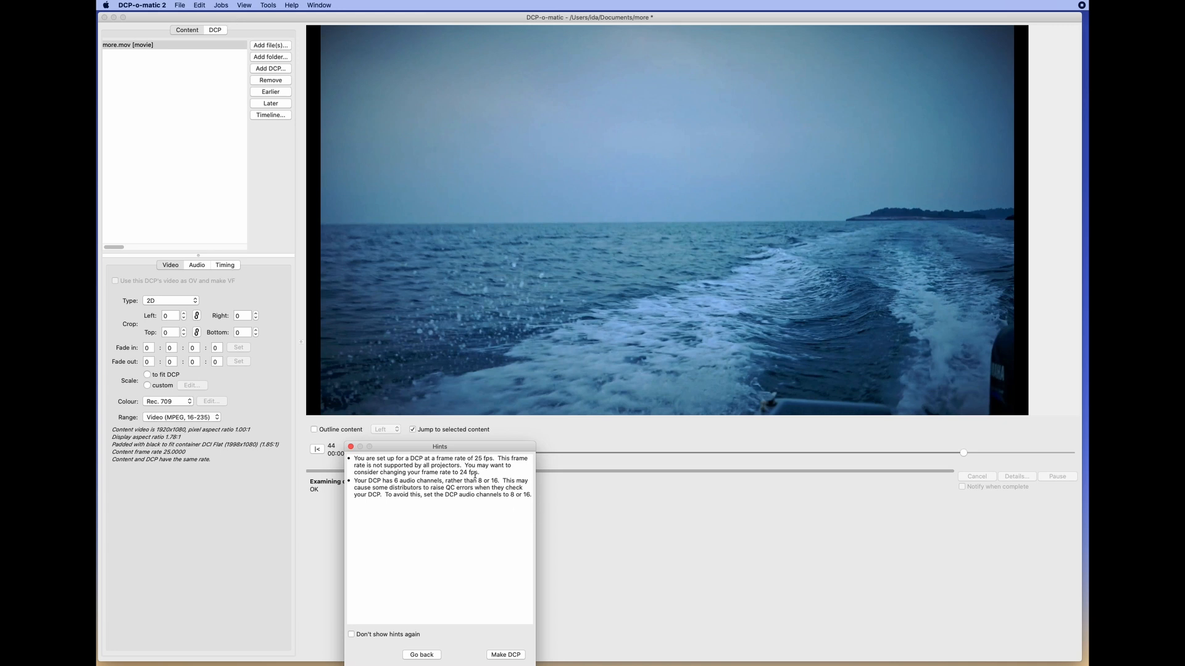
{"action": "left_click_drag", "start_coordinate": [453, 449], "coordinate": [261, 110]}
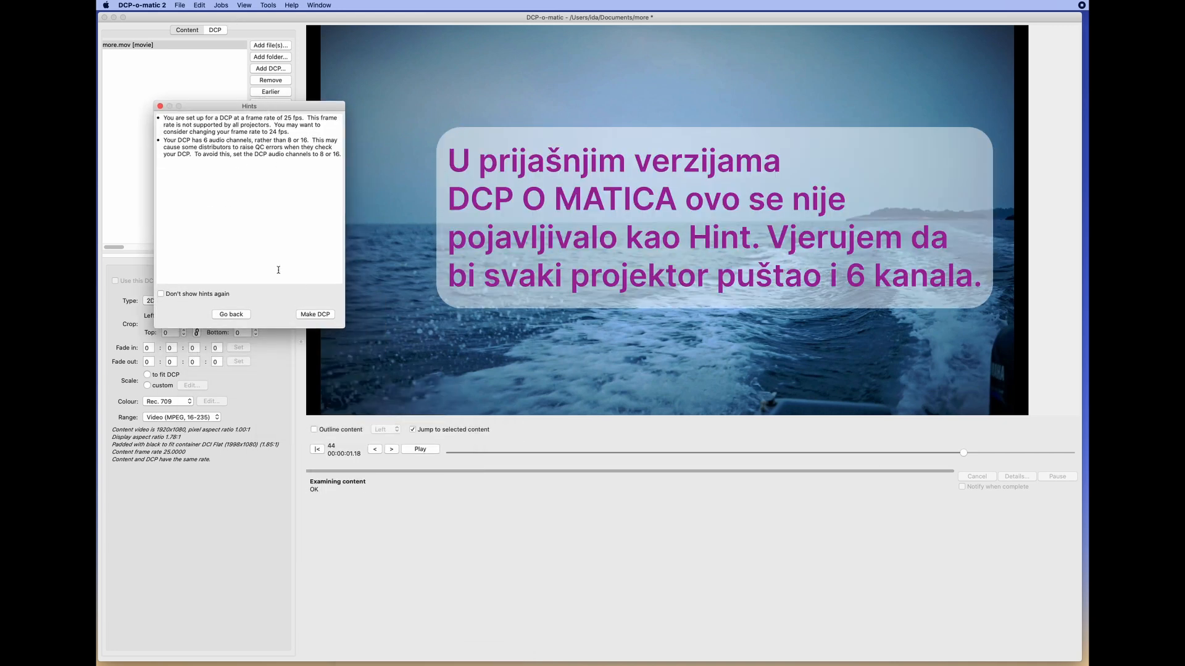
{"action": "left_click", "coordinate": [231, 314]}
Set the DCP's audio channels to 8 - 5.1/HI/VI.
{"action": "left_click", "coordinate": [225, 264]}
{"action": "left_click", "coordinate": [216, 30]}
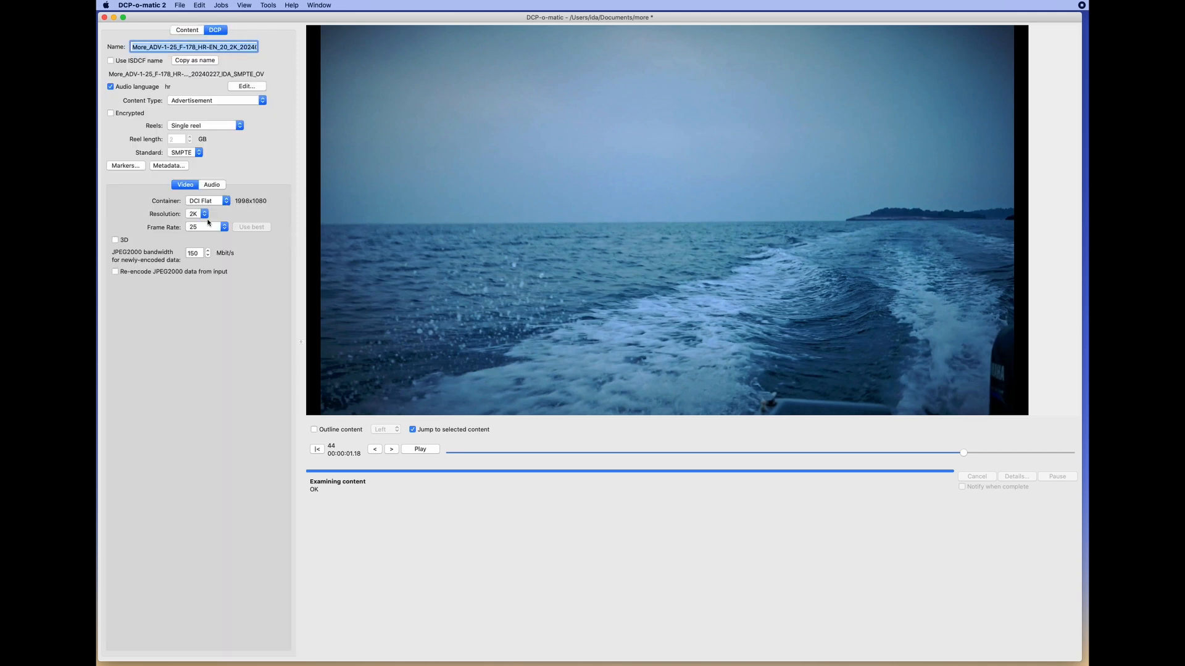
{"action": "left_click", "coordinate": [211, 185]}
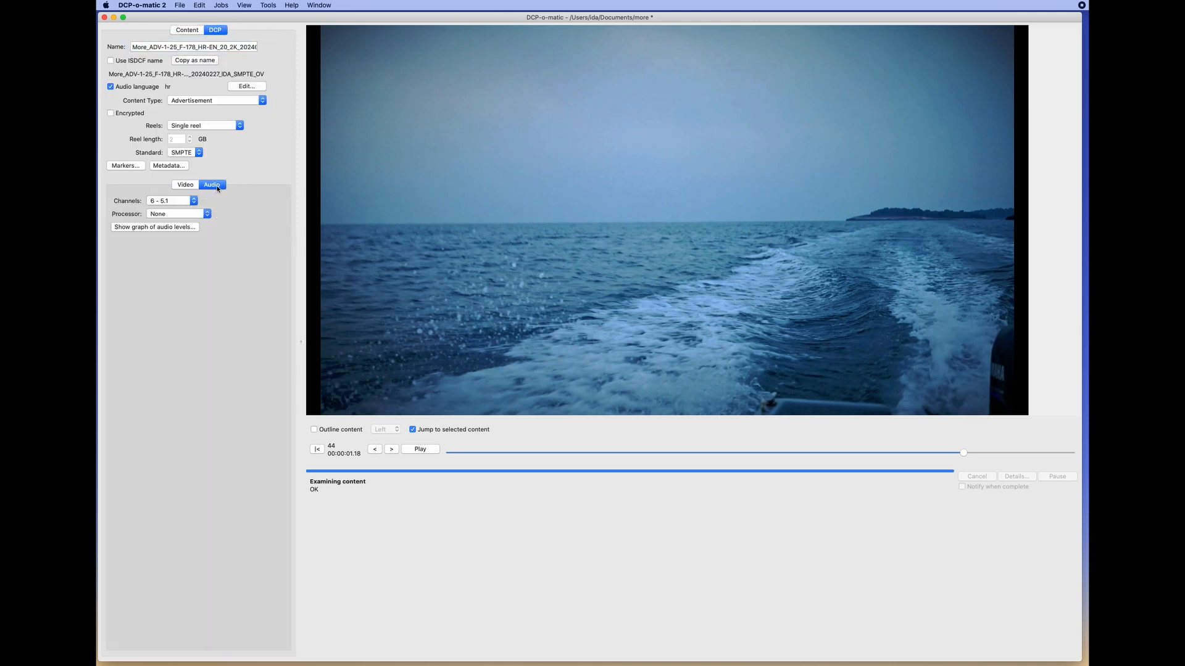
{"action": "left_click", "coordinate": [165, 200]}
{"action": "left_click", "coordinate": [179, 209]}
Make the Flat DCP of the film at 25 fps, proceeding past the frame rate hint.
{"action": "left_click", "coordinate": [185, 31]}
{"action": "left_click", "coordinate": [221, 5]}
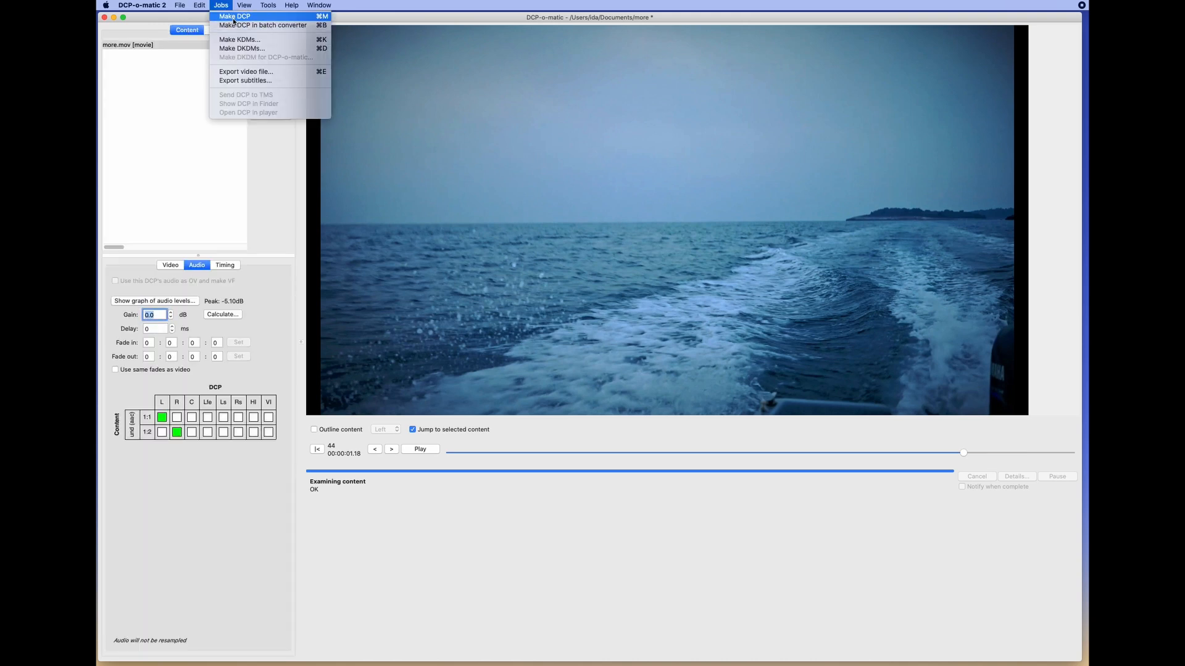
{"action": "left_click", "coordinate": [233, 16]}
{"action": "left_click_drag", "start_coordinate": [421, 446], "coordinate": [269, 137]}
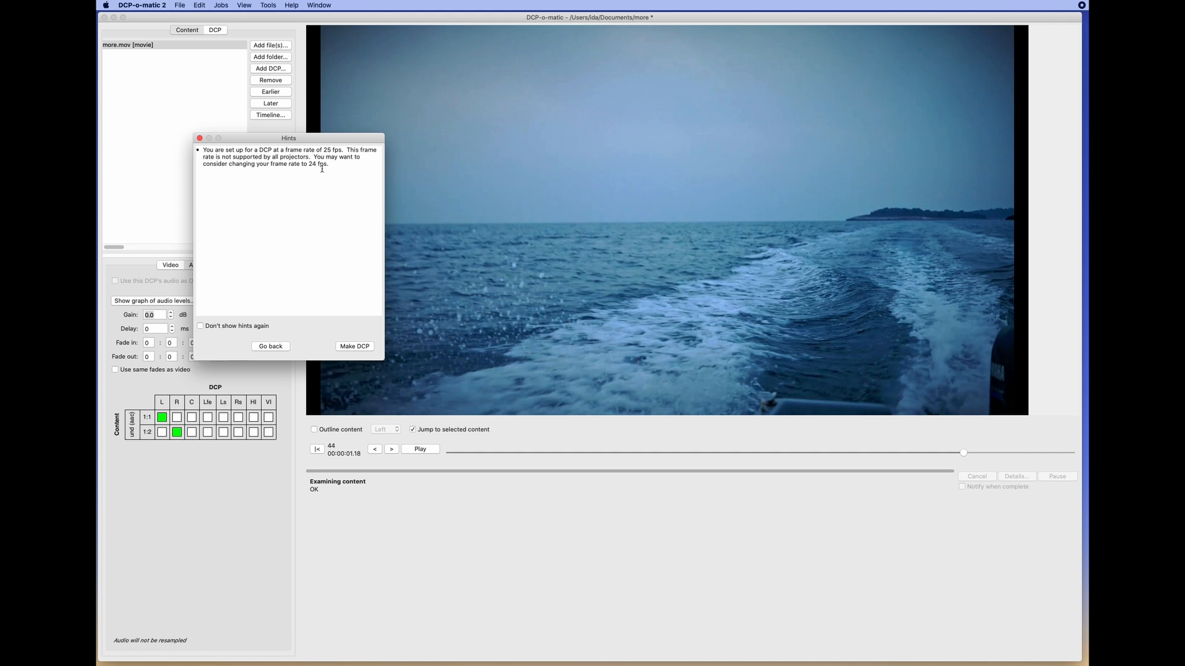
{"action": "left_click", "coordinate": [361, 347]}
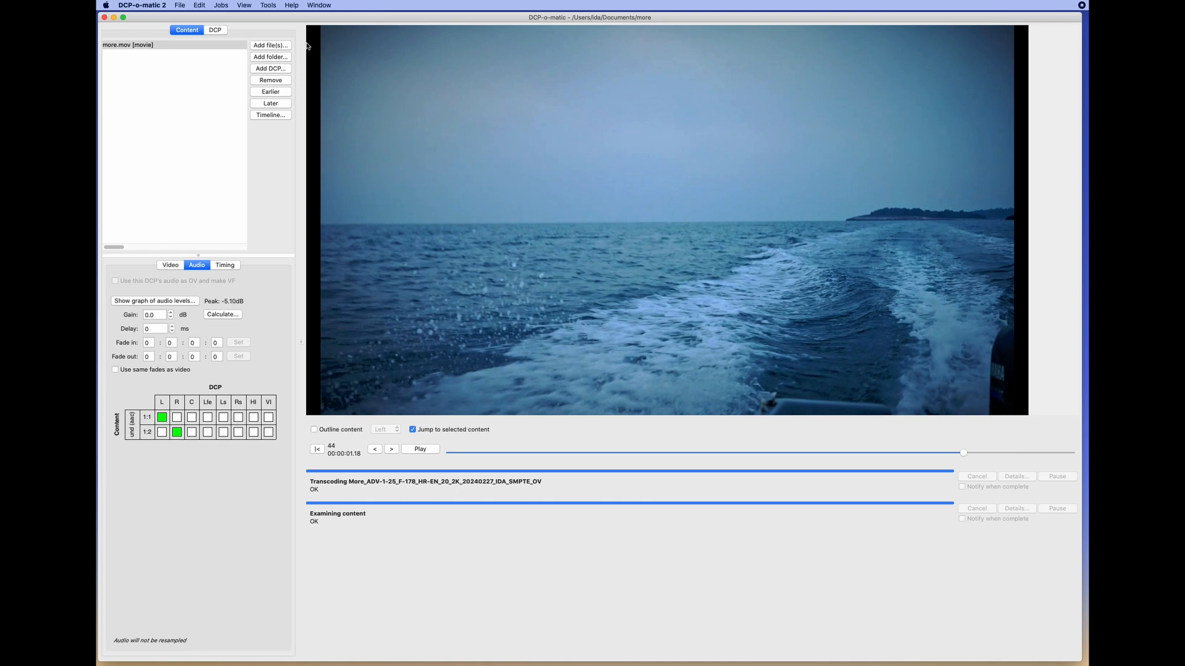
Change the DCP's video container to DCI Scope.
{"action": "left_click", "coordinate": [217, 31]}
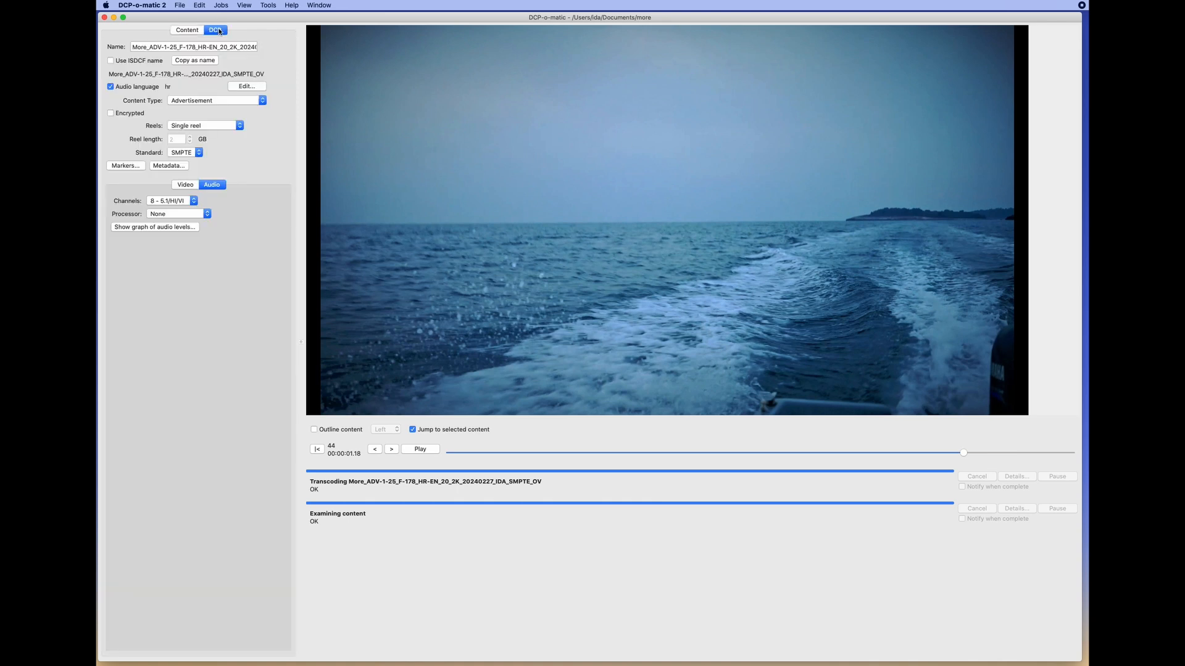
{"action": "left_click", "coordinate": [182, 187]}
{"action": "left_click", "coordinate": [198, 201]}
{"action": "left_click", "coordinate": [205, 211]}
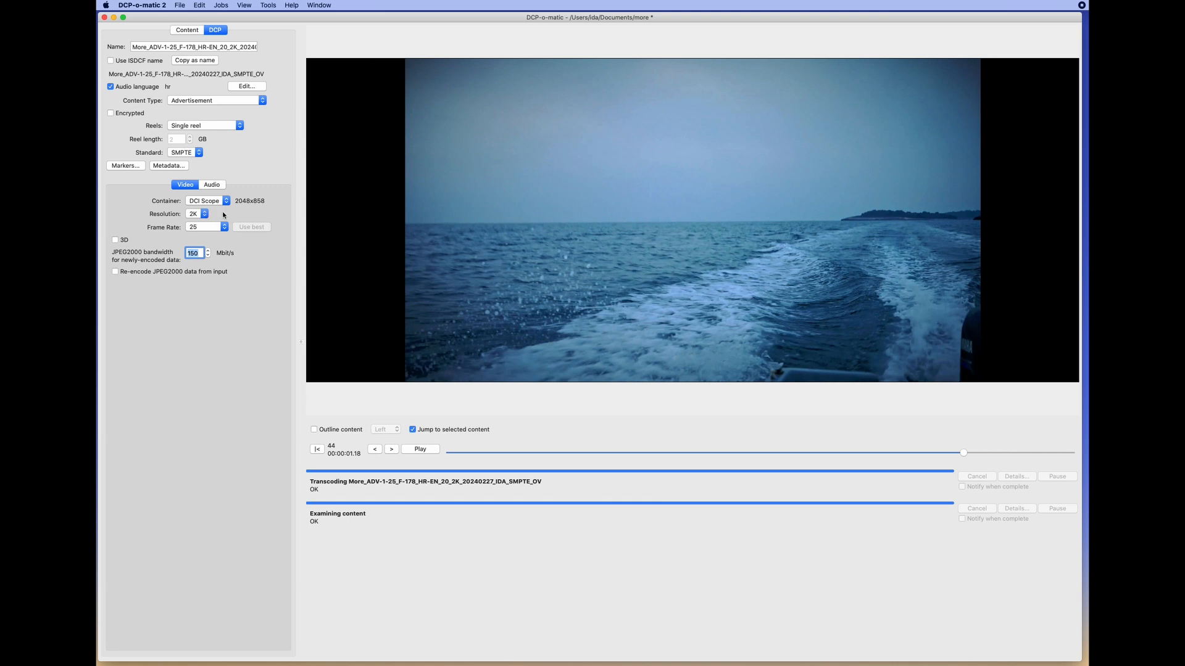
Start making the DCP with the Scope container and review the hints about container ratio and frame rate.
{"action": "left_click", "coordinate": [221, 5]}
{"action": "left_click", "coordinate": [239, 49]}
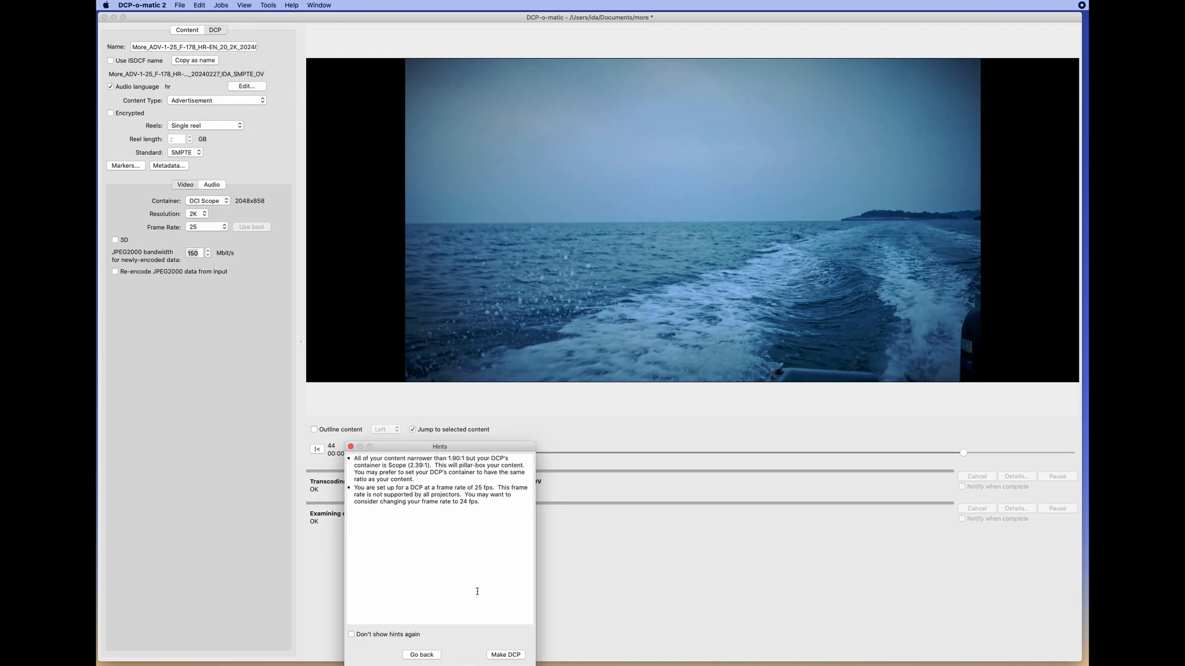
{"action": "left_click_drag", "start_coordinate": [460, 443], "coordinate": [414, 211]}
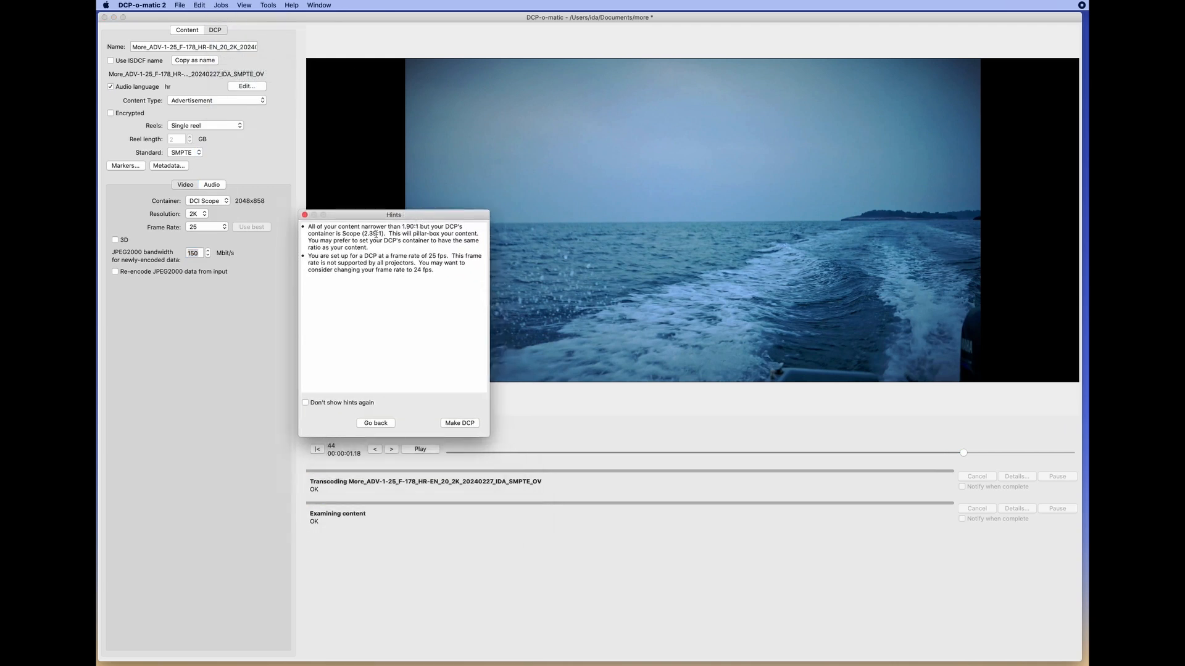